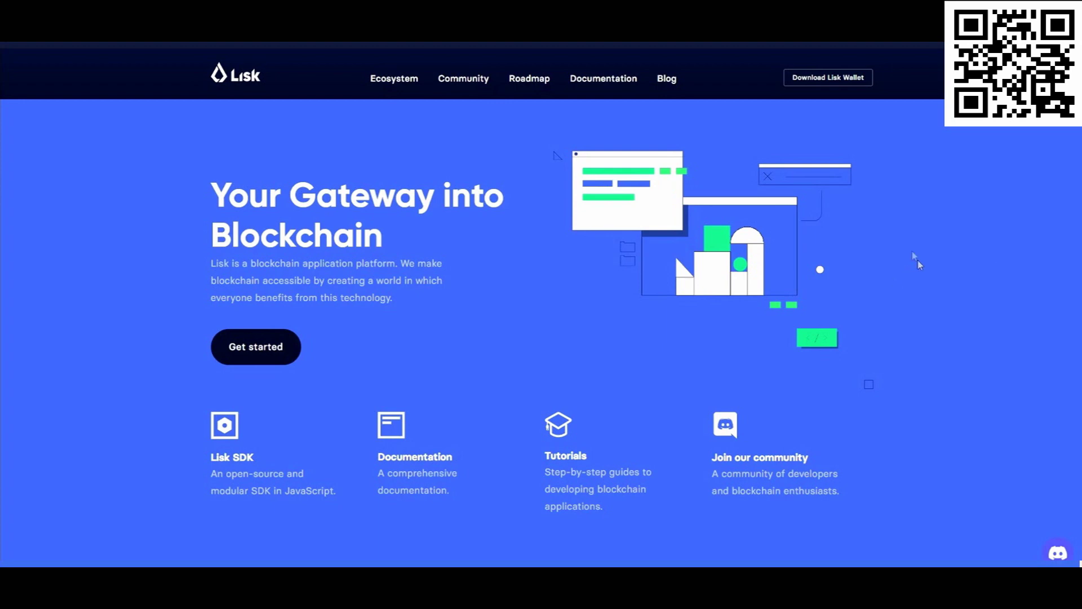
scroll(917, 252, "down", 3)
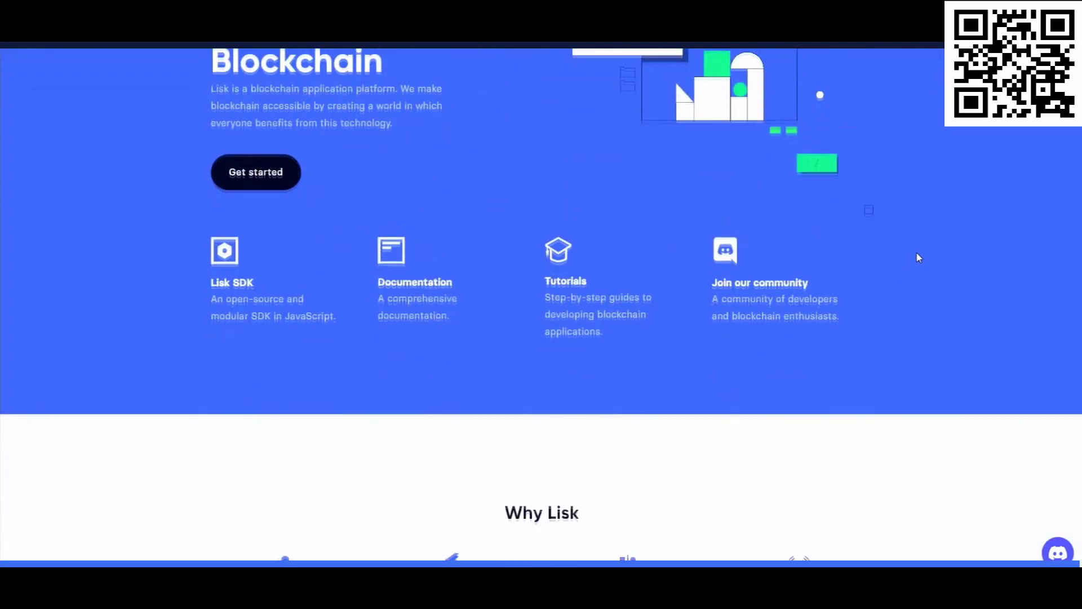
scroll(917, 253, "down", 3)
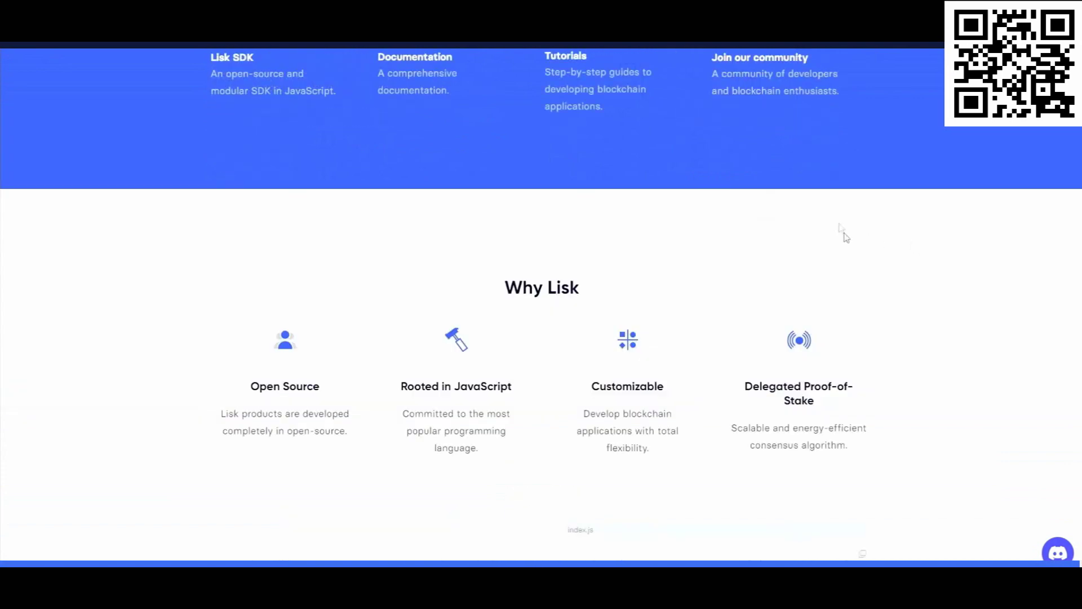
scroll(841, 233, "down", 3)
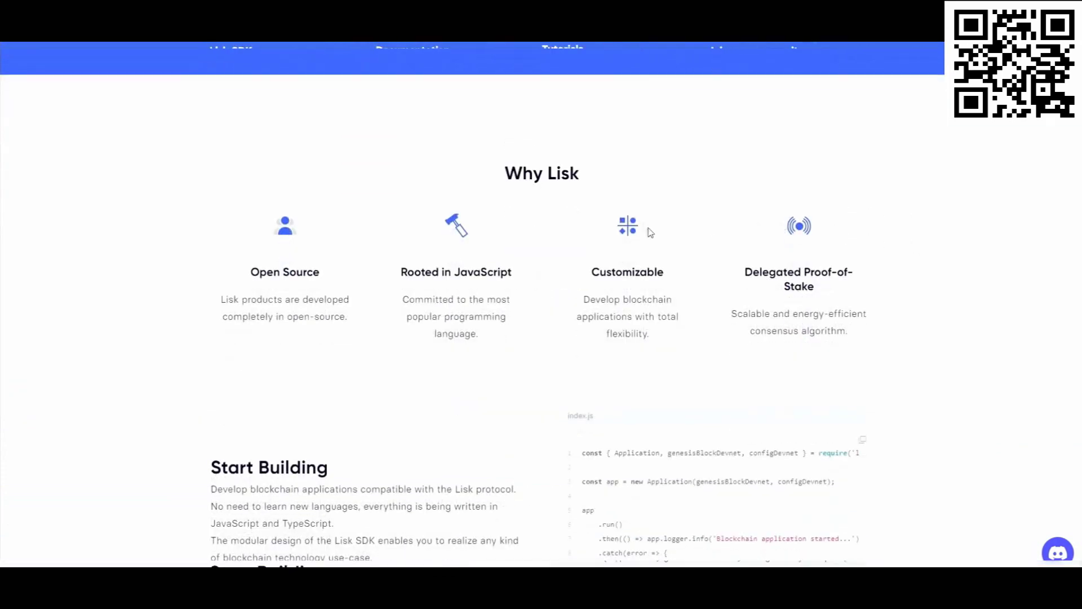
Step: Highlight the open-source and Rooted in JavaScript descriptions under Why Lisk while reading
left_click_drag(218, 299, 332, 312)
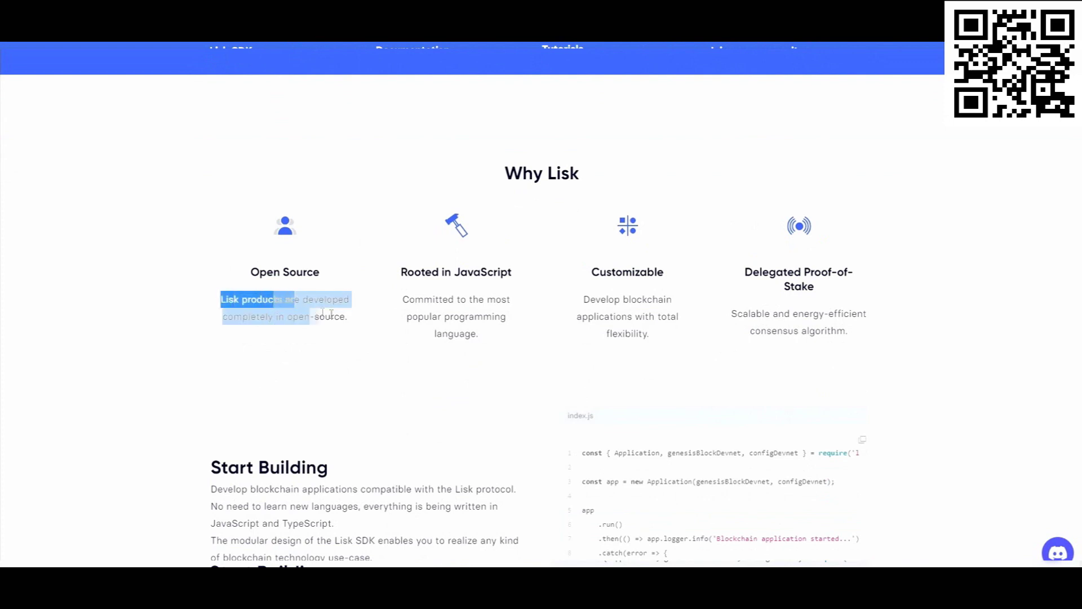
left_click(381, 337)
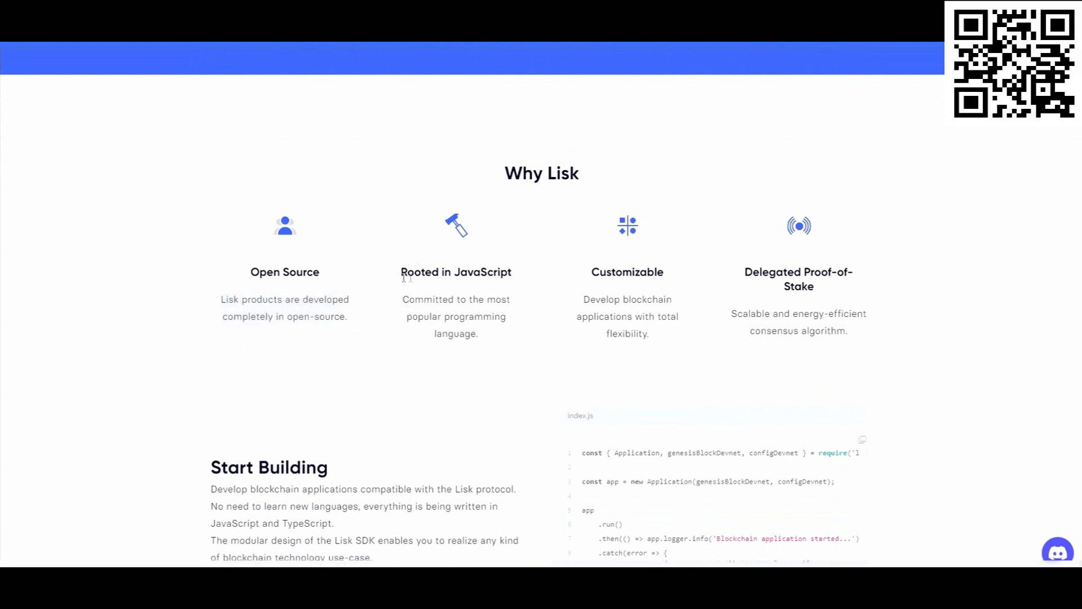
left_click_drag(397, 273, 511, 301)
left_click(514, 318)
Step: Highlight the Delegated Proof-of-Stake heading and its energy-efficient consensus description
left_click_drag(745, 272, 836, 290)
left_click(829, 311)
left_click_drag(731, 319, 866, 315)
left_click(895, 319)
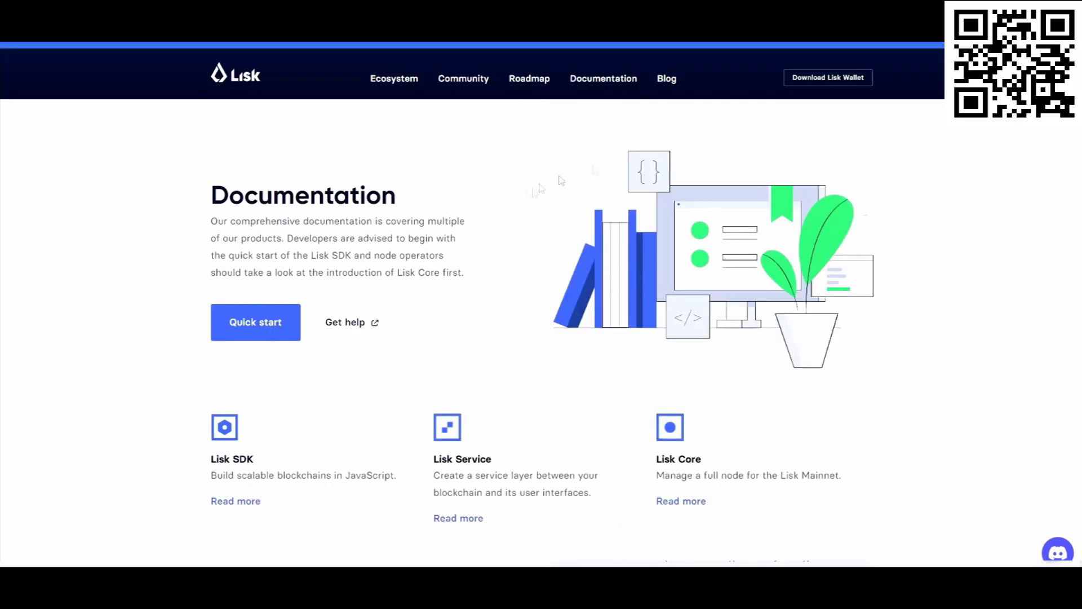
scroll(541, 279, "down", 2)
scroll(474, 279, "down", 2)
scroll(416, 267, "down", 2)
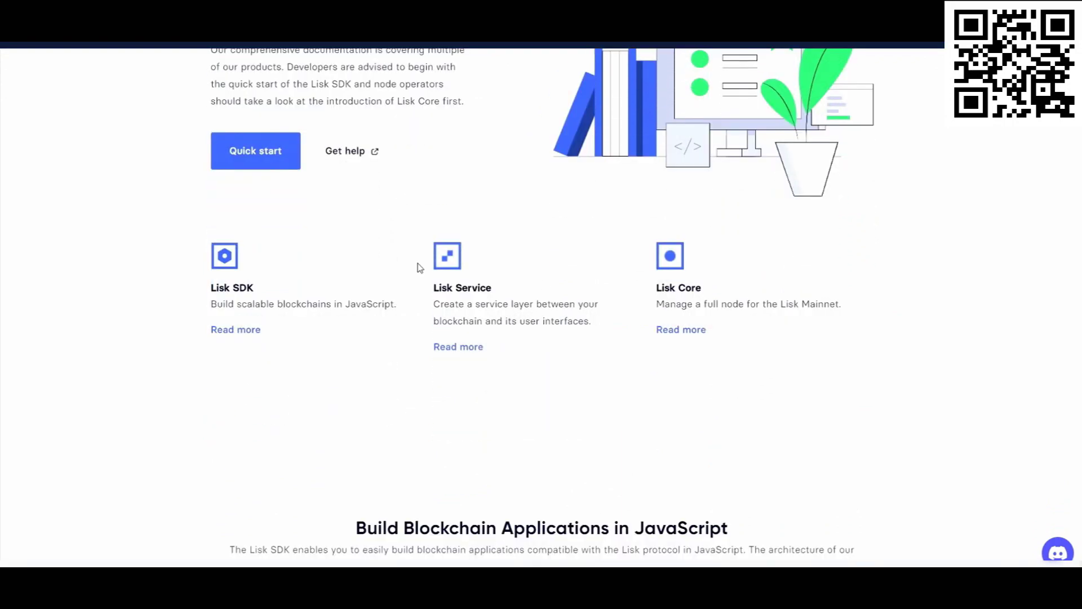
scroll(417, 268, "down", 2)
scroll(417, 268, "down", 2)
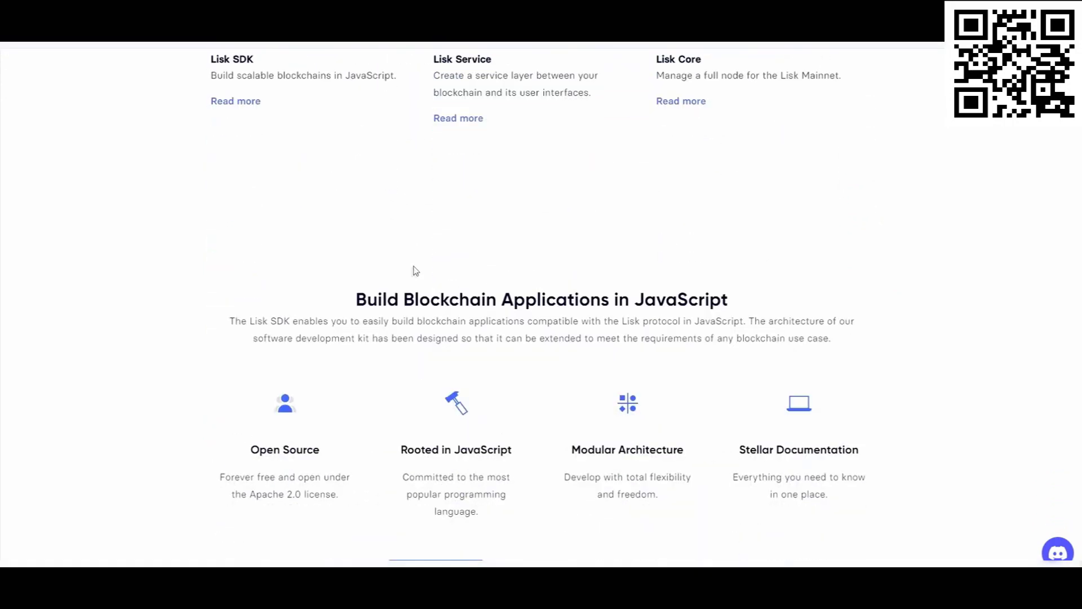
scroll(415, 270, "down", 3)
scroll(401, 267, "down", 2)
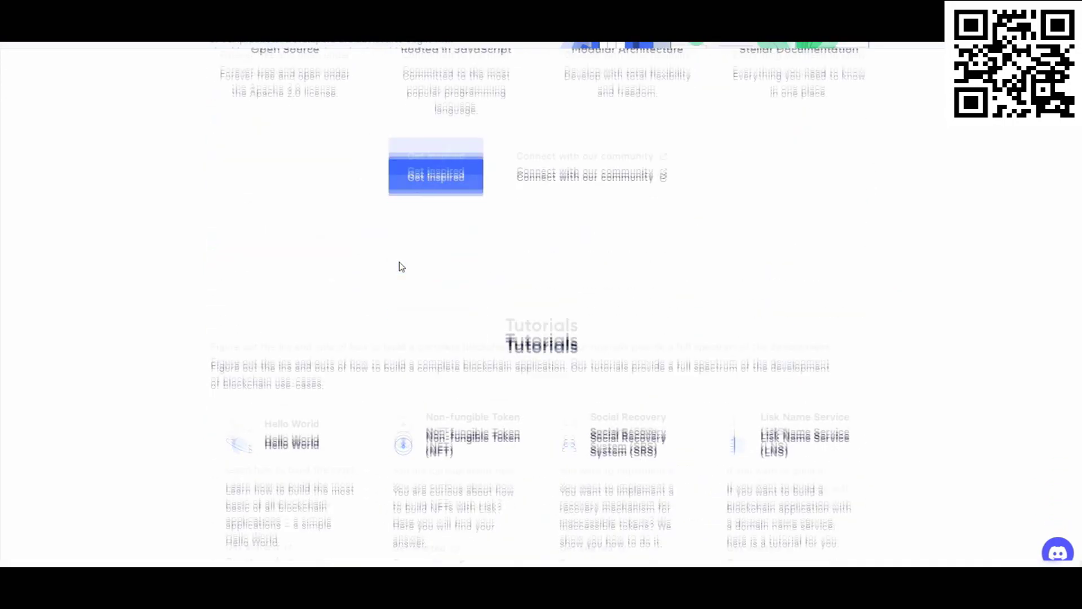
scroll(401, 266, "down", 1)
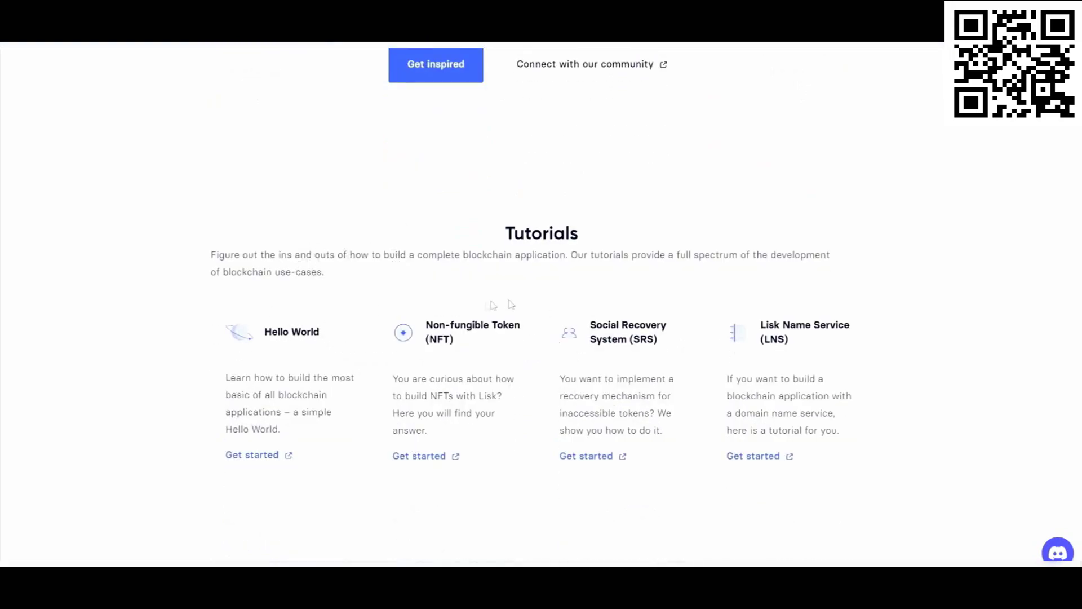
scroll(493, 305, "down", 4)
scroll(364, 302, "up", 2)
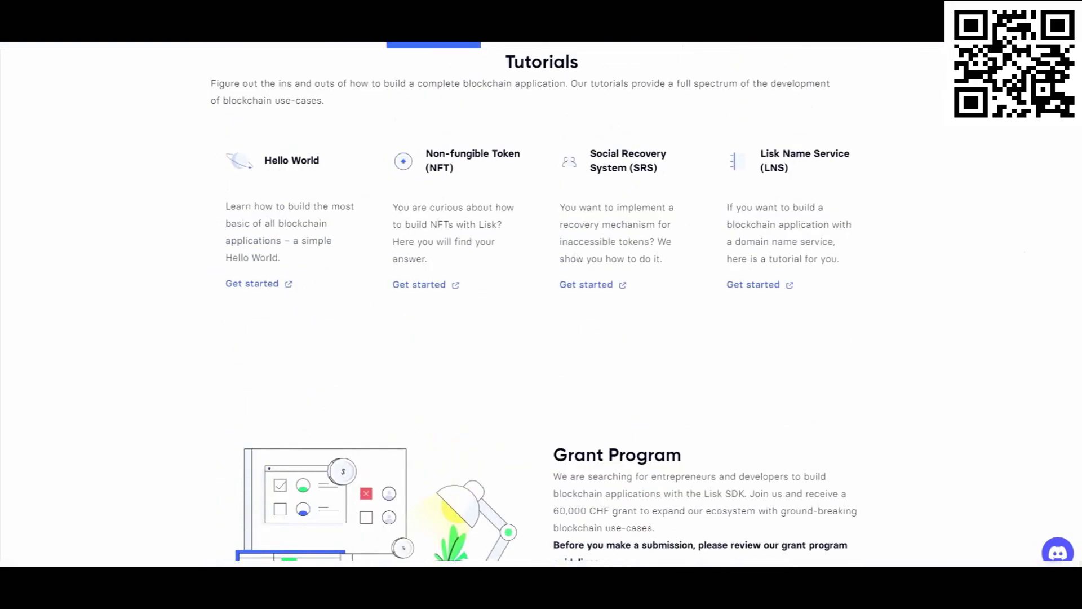
scroll(542, 305, "down", 5)
scroll(541, 304, "down", 3)
scroll(542, 305, "down", 5)
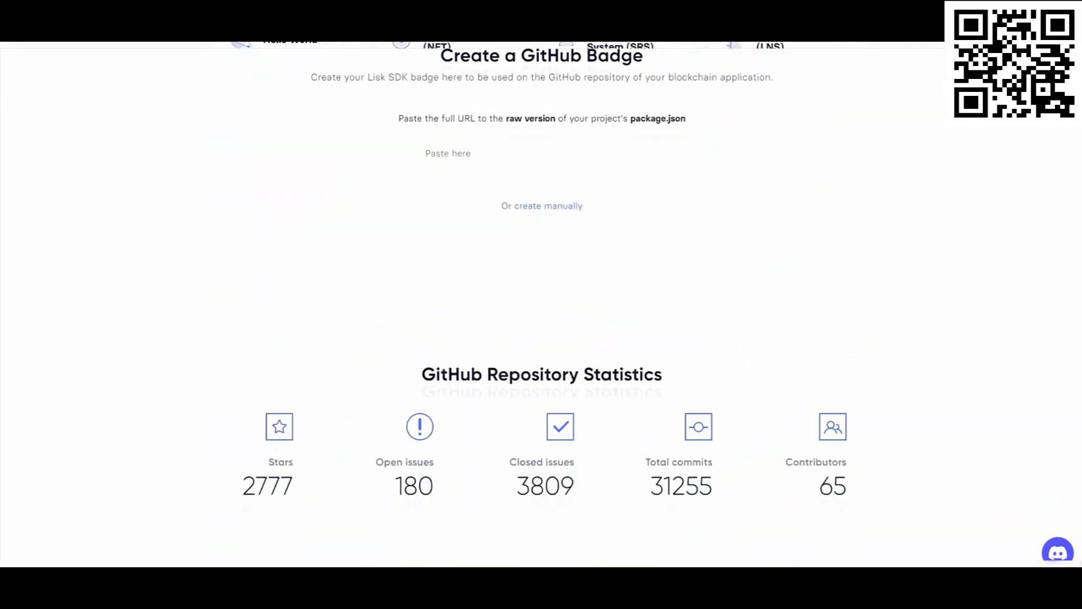
scroll(541, 304, "up", 10)
scroll(542, 305, "up", 5)
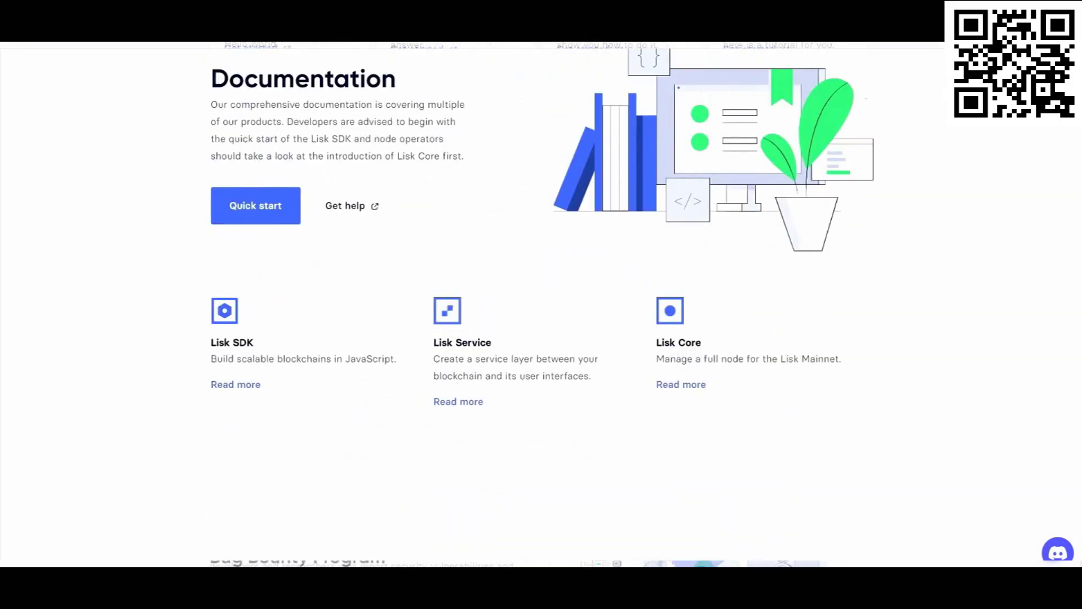
Step: Highlight the Lisk Grant Program heading on the Documentation page, then deselect it
left_click_drag(211, 167, 446, 168)
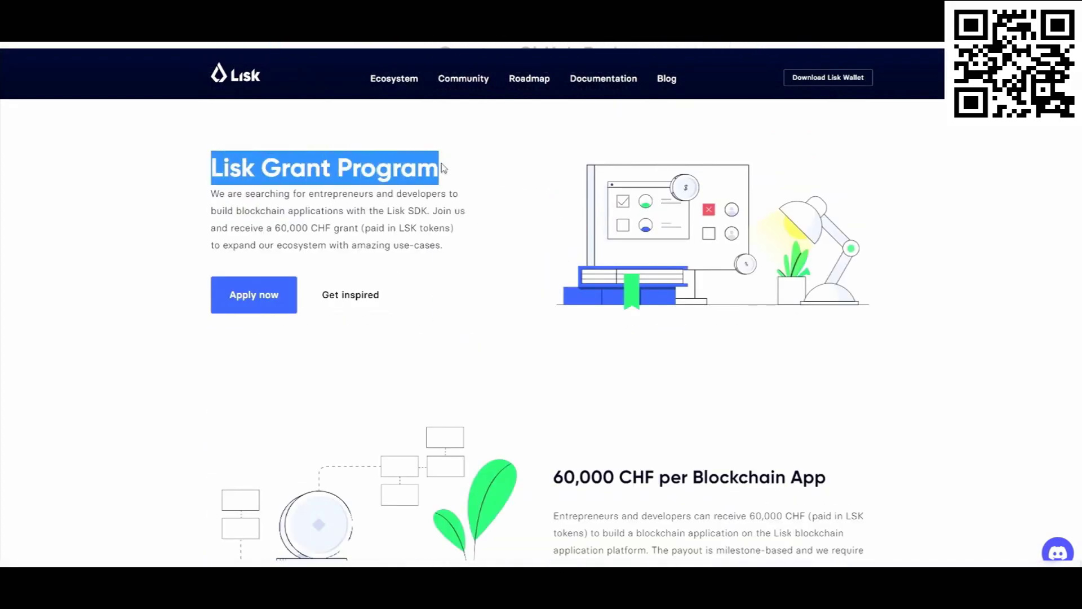
left_click(310, 200)
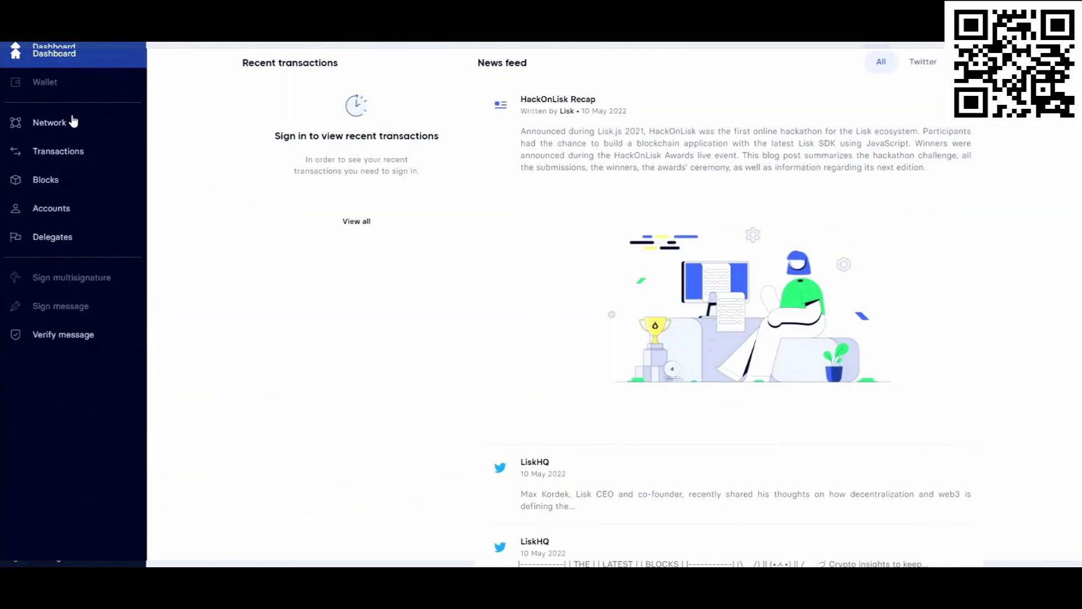
Step: View the wallet's network statistics and peers, then return to the wallet dashboard
left_click(49, 122)
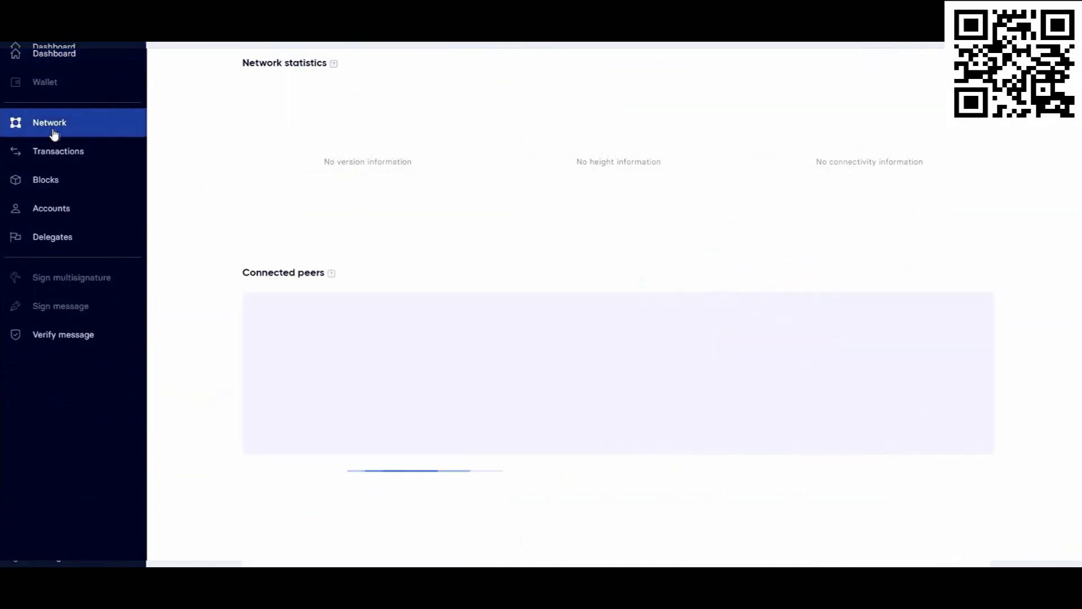
left_click(54, 53)
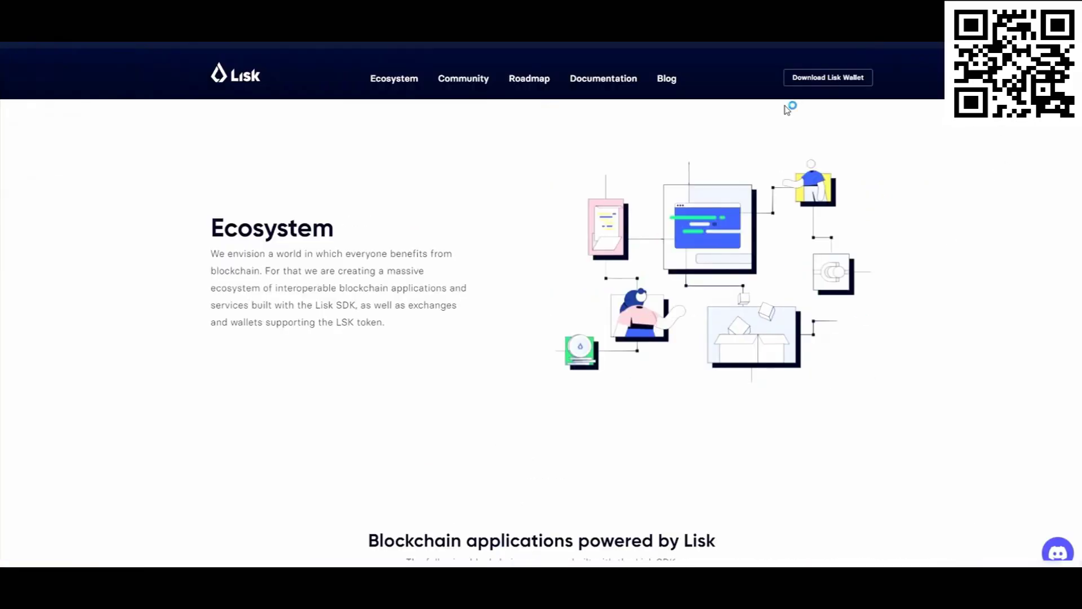
scroll(353, 216, "down", 3)
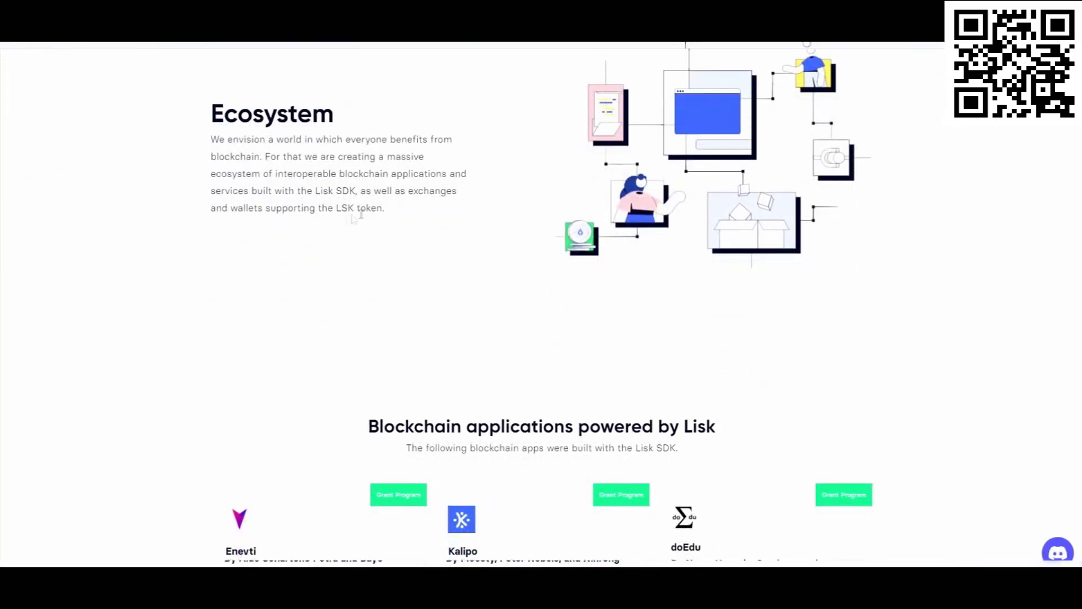
scroll(352, 215, "down", 3)
scroll(353, 216, "down", 3)
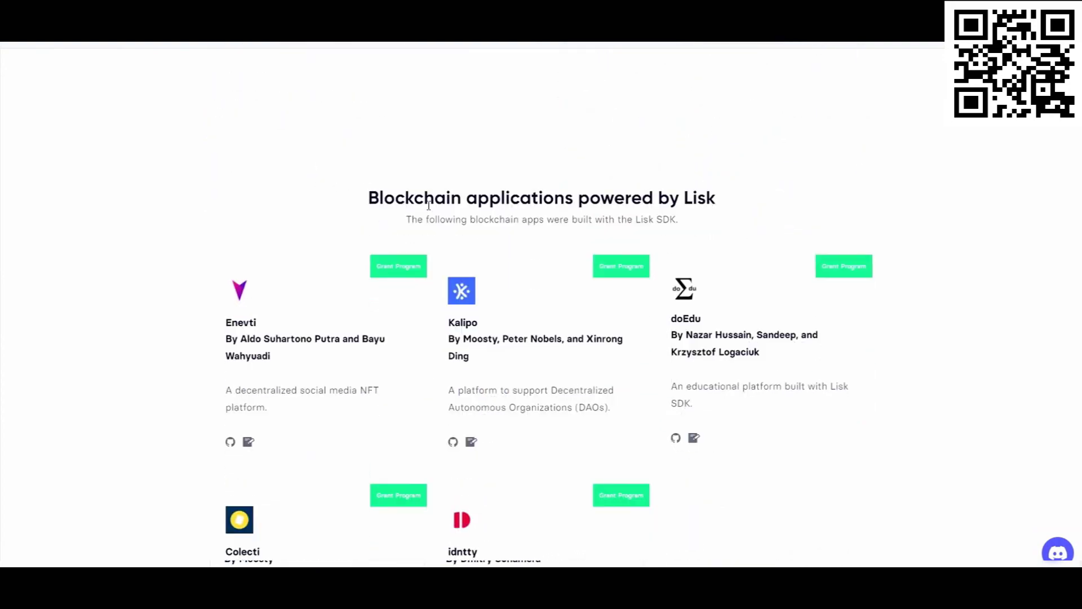
scroll(605, 218, "down", 3)
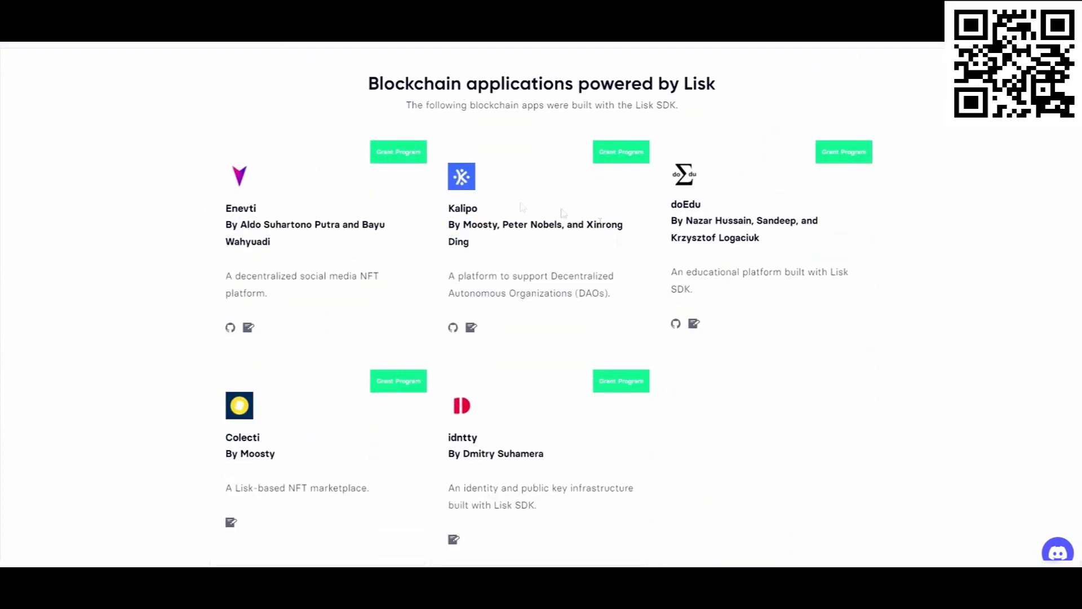
scroll(702, 119, "down", 5)
scroll(636, 159, "down", 5)
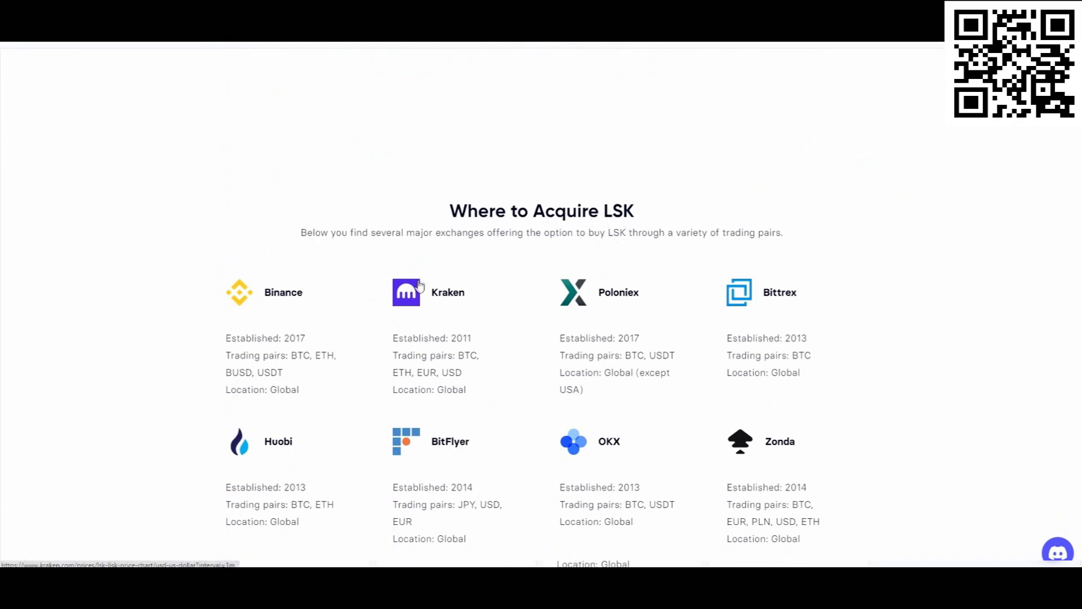
scroll(636, 254, "down", 3)
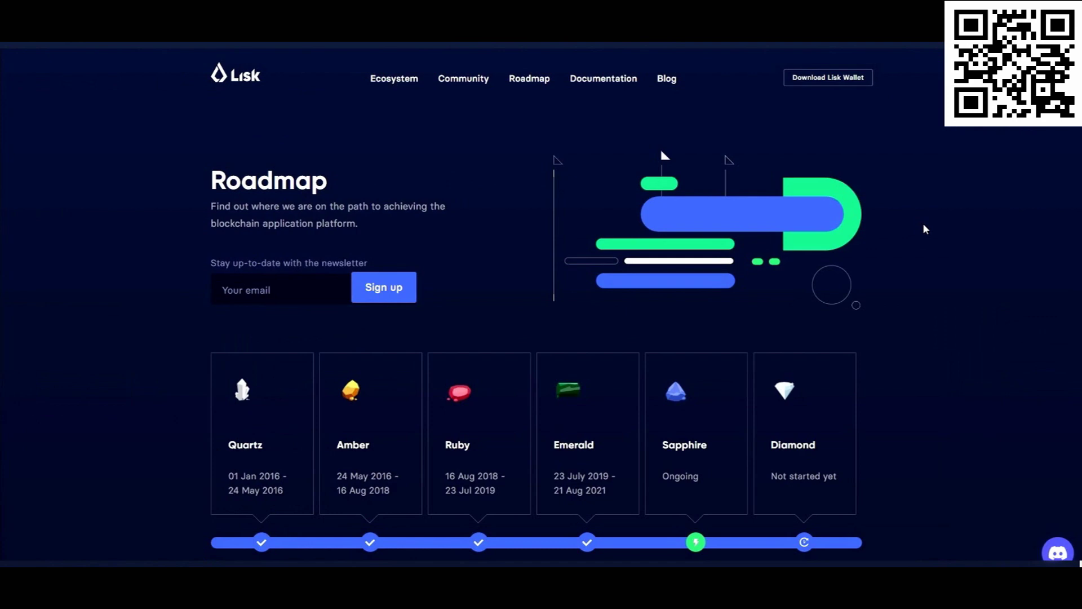
scroll(601, 330, "down", 4)
scroll(575, 311, "down", 3)
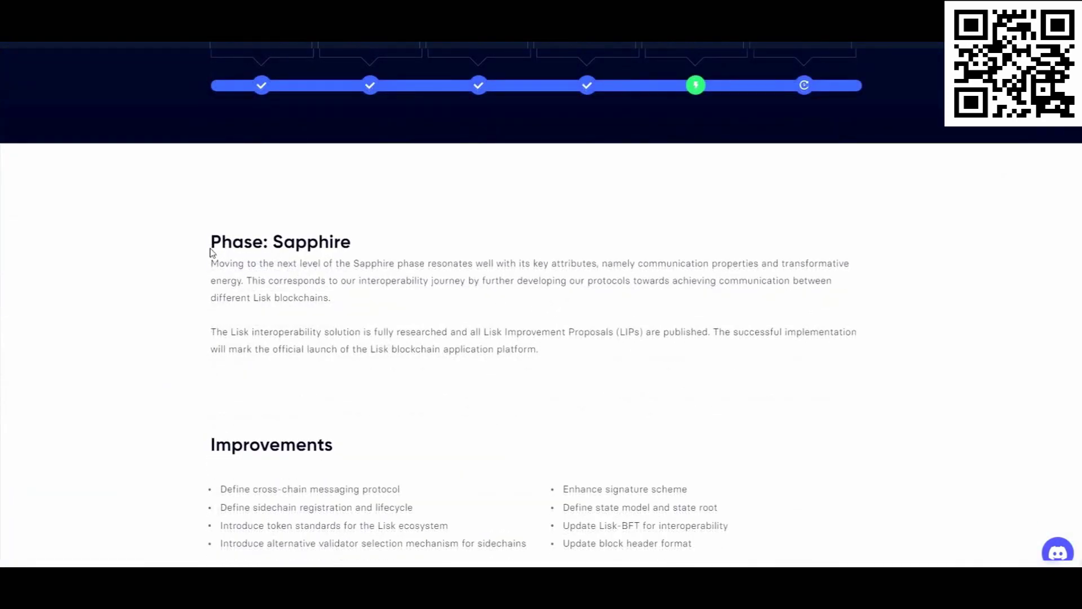
scroll(390, 355, "up", 5)
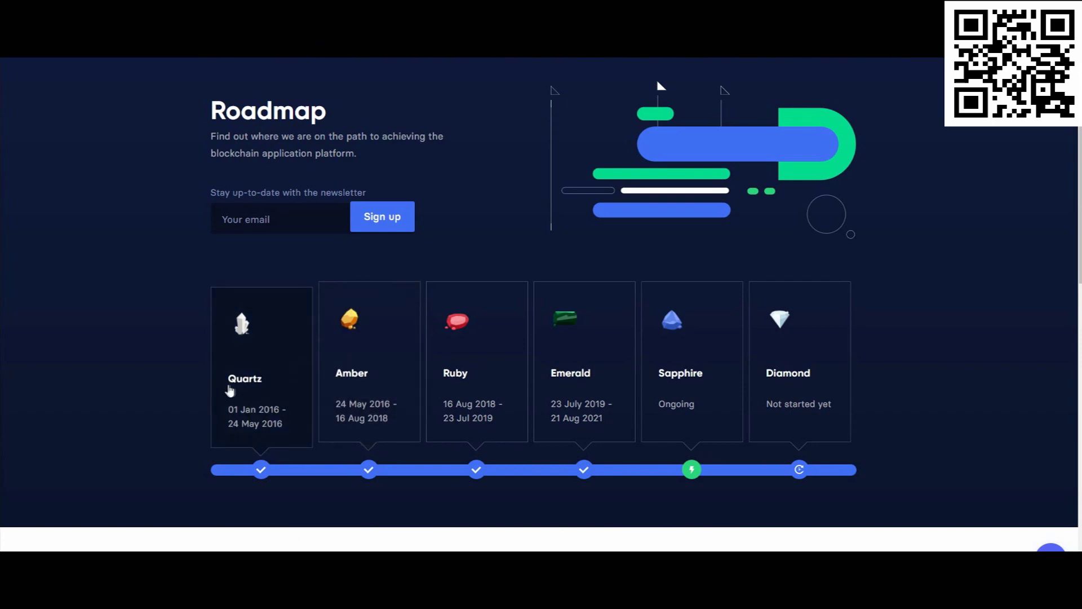
Step: Show details of the Quartz, Amber, Ruby, Emerald and Sapphire roadmap phases
left_click(290, 356)
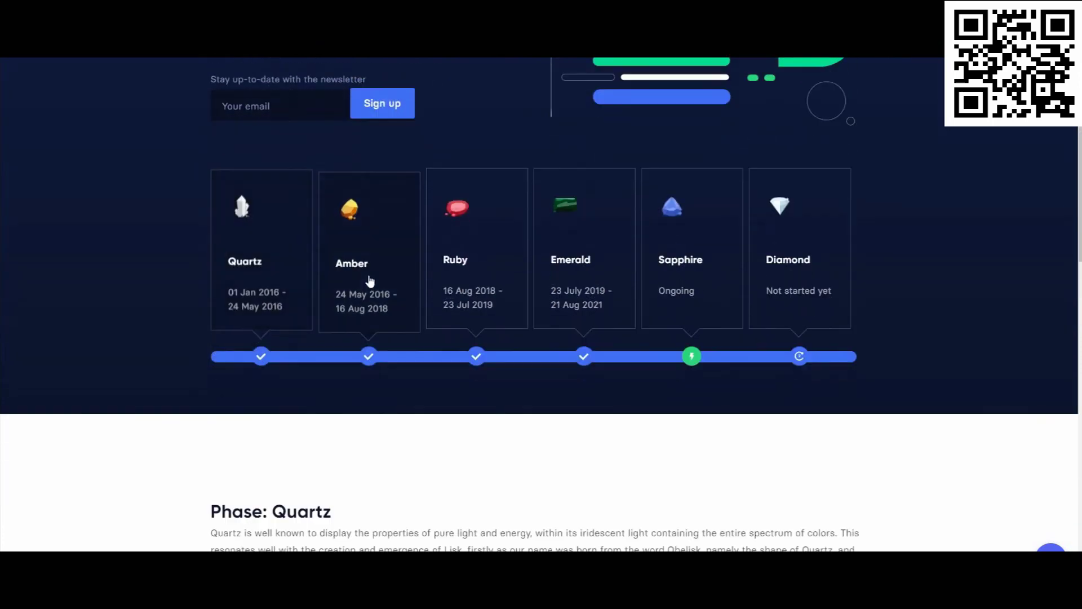
left_click(366, 196)
left_click(482, 150)
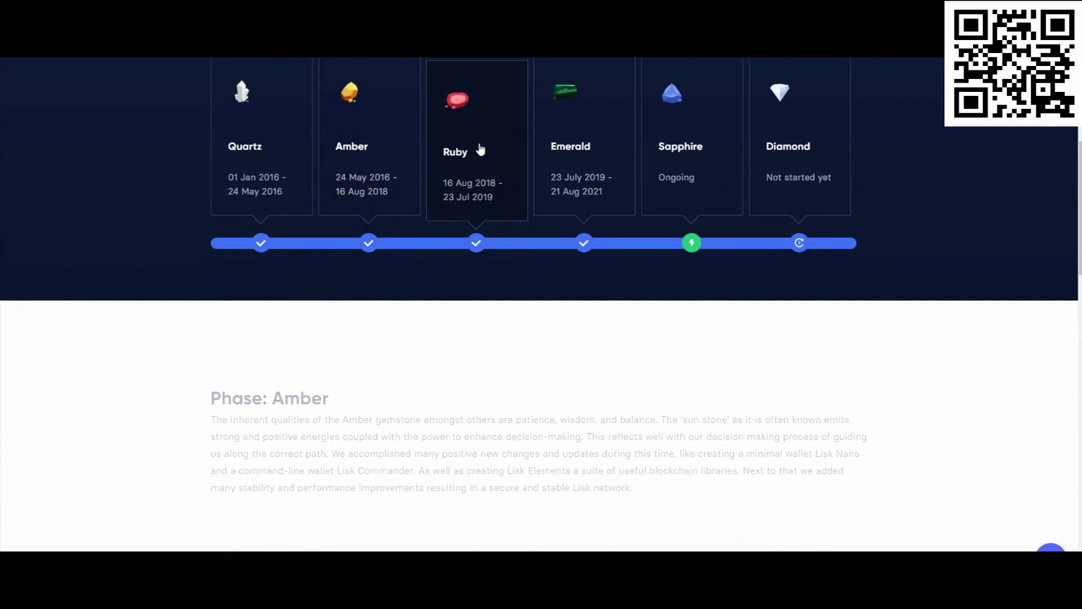
left_click(591, 130)
left_click(683, 145)
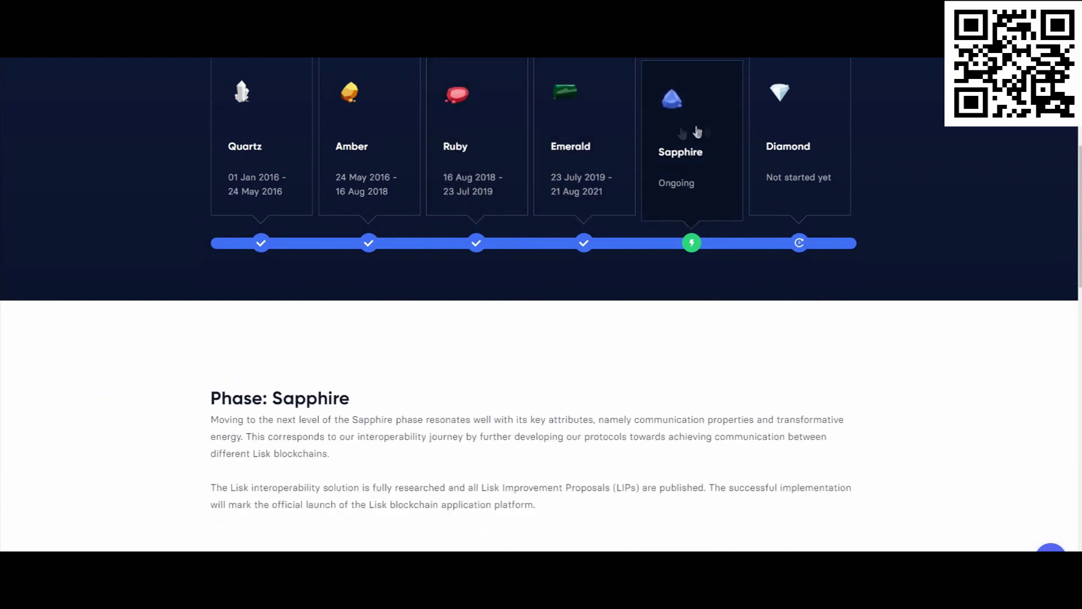
scroll(656, 136, "down", 1)
scroll(656, 135, "up", 2)
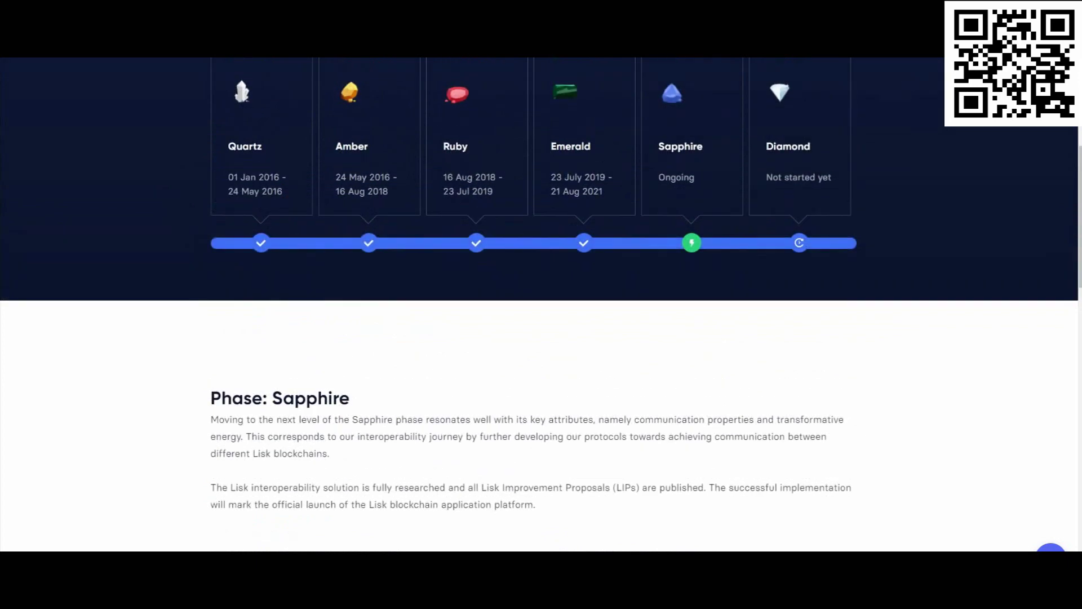
scroll(980, 210, "up", 5)
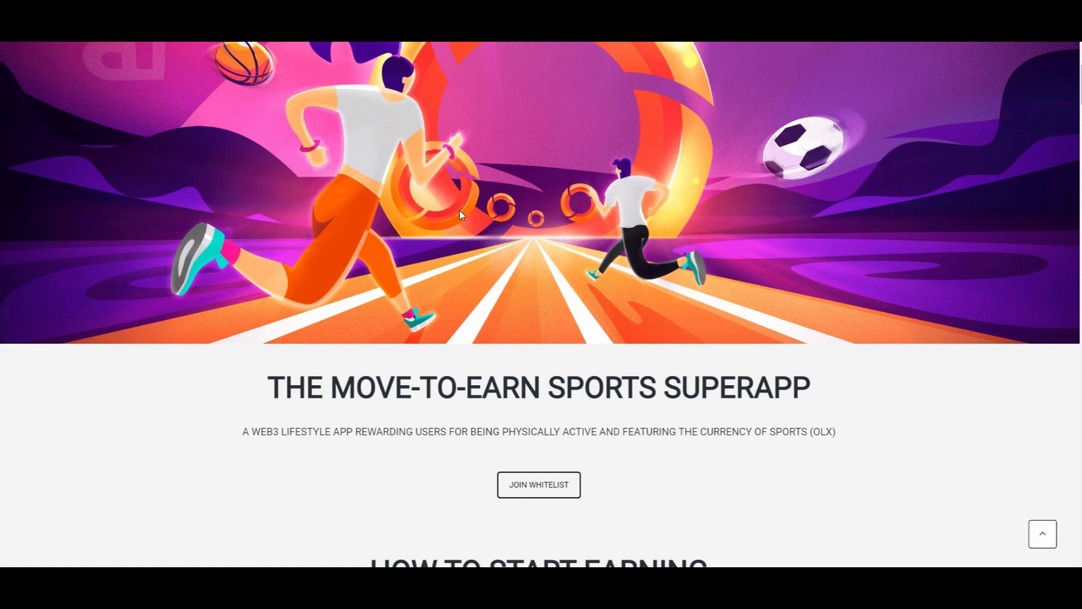
scroll(459, 220, "down", 1)
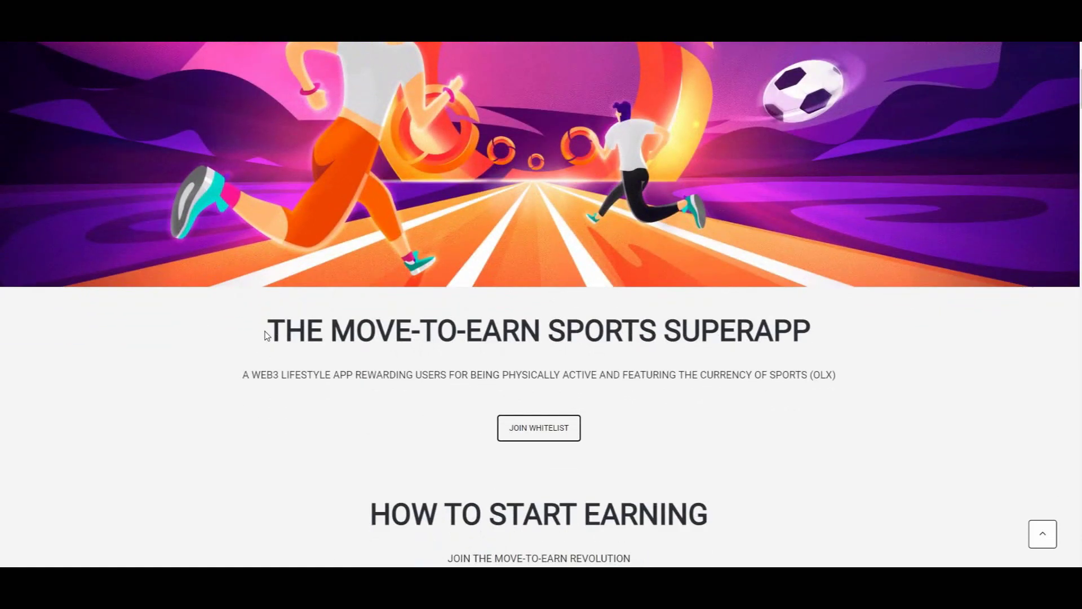
Step: Highlight the Web3 lifestyle subtitle, OLX, the superapp heading and the step 2 Fit Index
left_click_drag(243, 375, 468, 381)
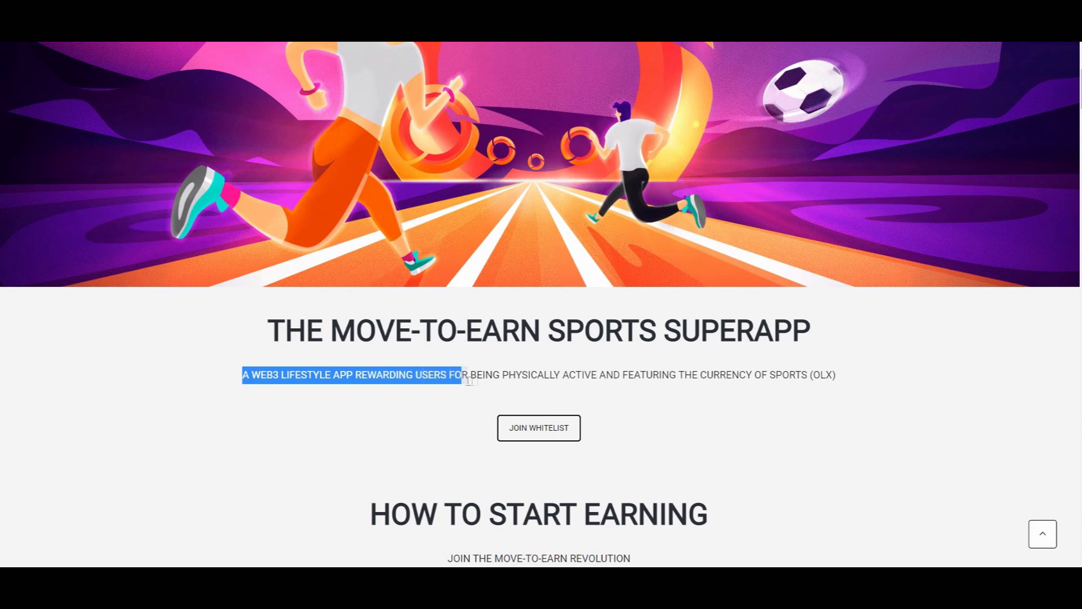
left_click_drag(468, 380, 839, 377)
left_click(847, 379)
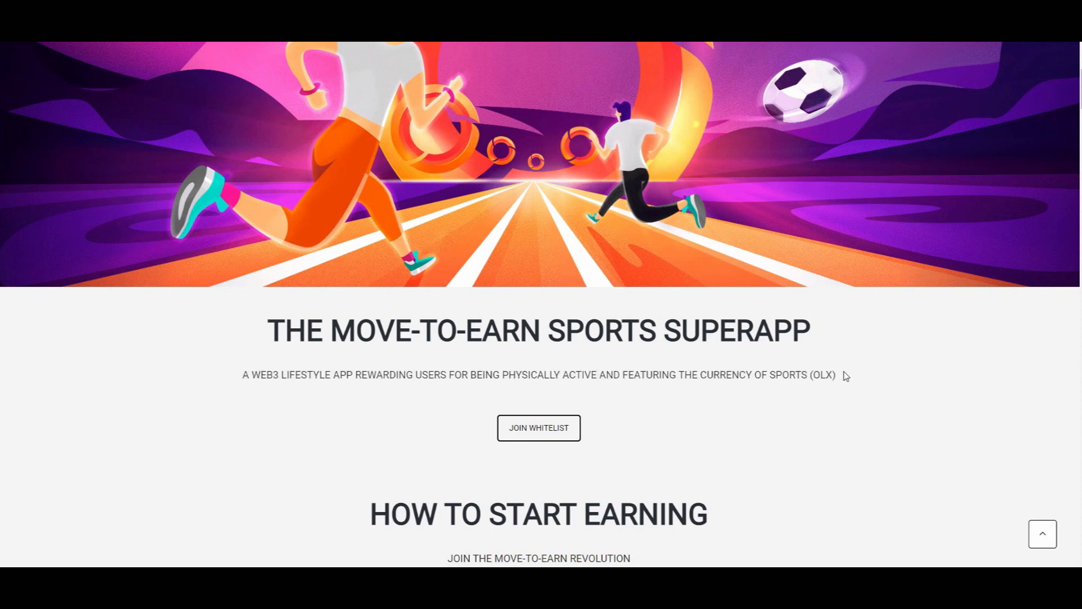
left_click_drag(813, 375, 833, 377)
left_click(855, 379)
left_click_drag(269, 330, 784, 310)
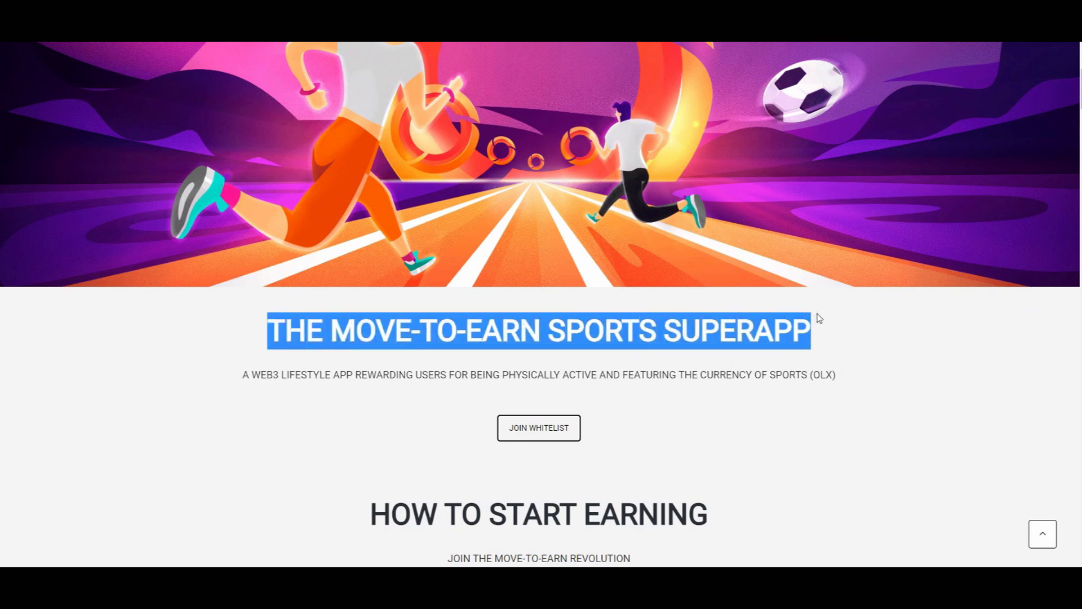
left_click(820, 318)
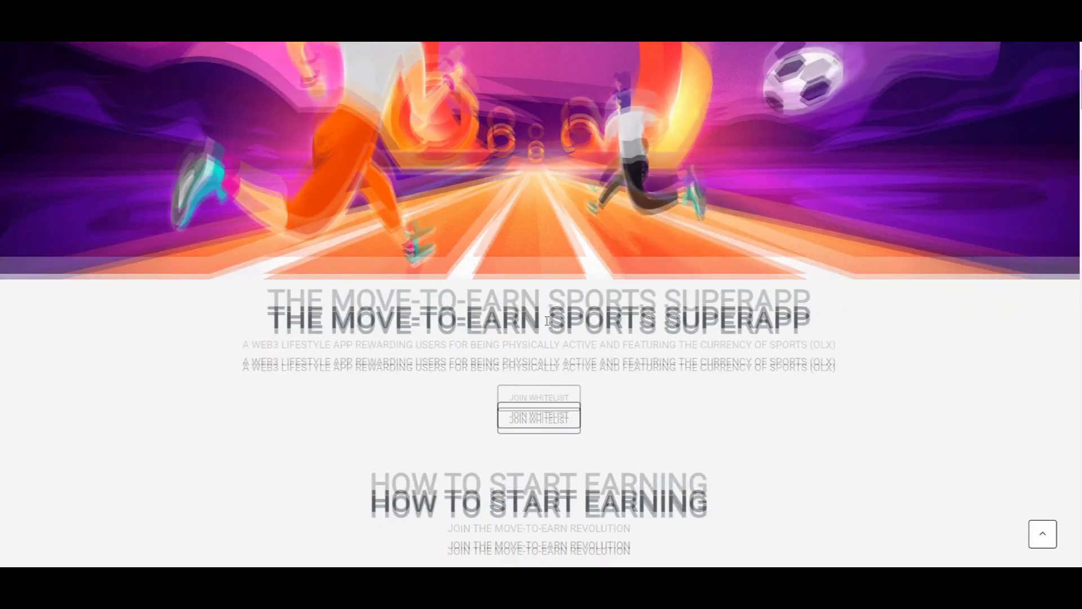
scroll(546, 321, "down", 2)
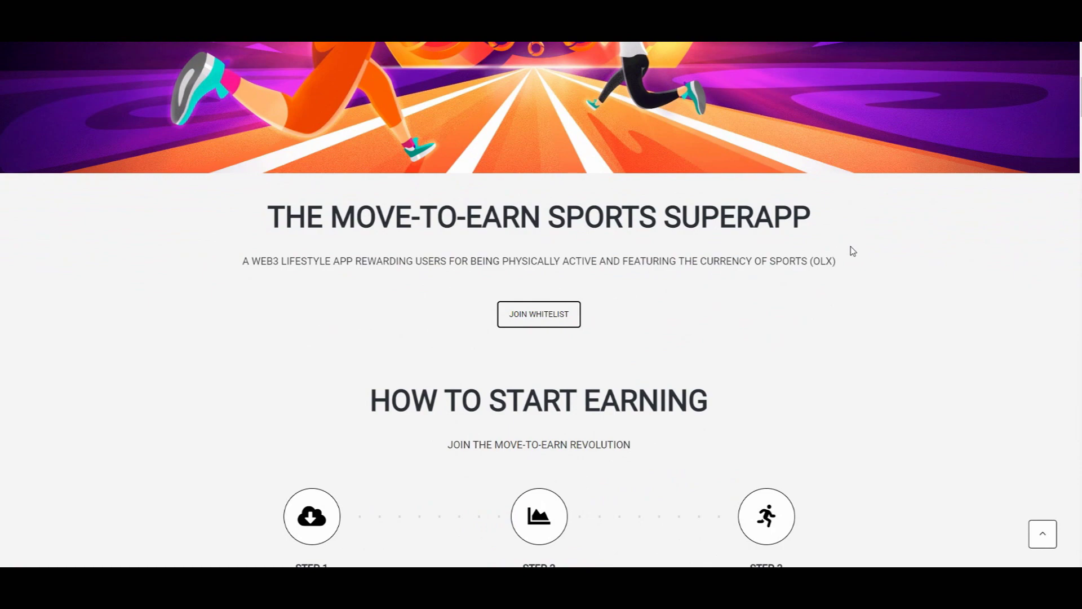
scroll(544, 243, "down", 3)
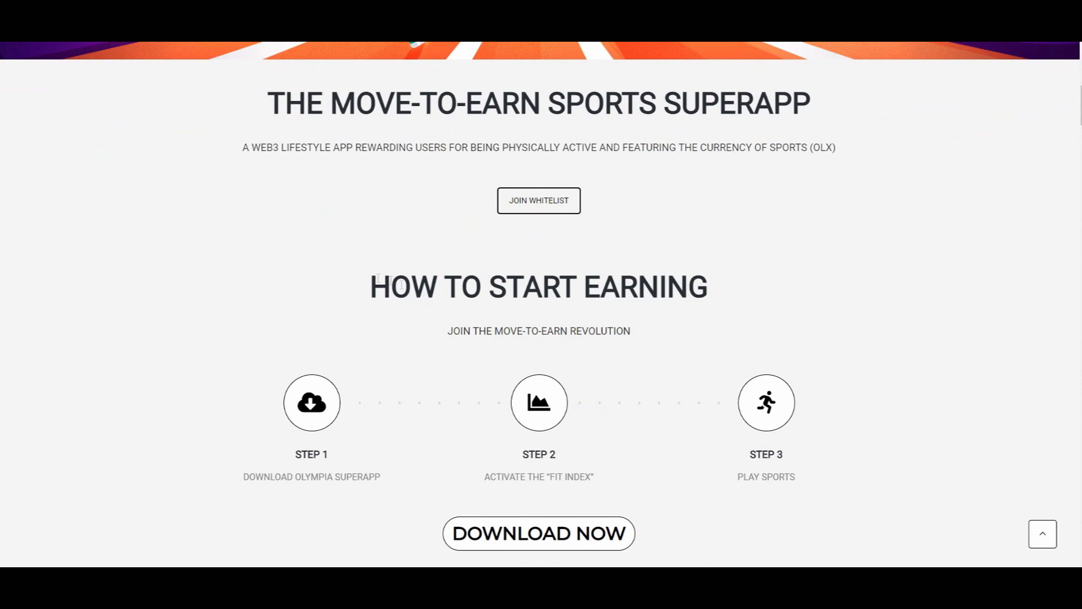
scroll(359, 281, "down", 3)
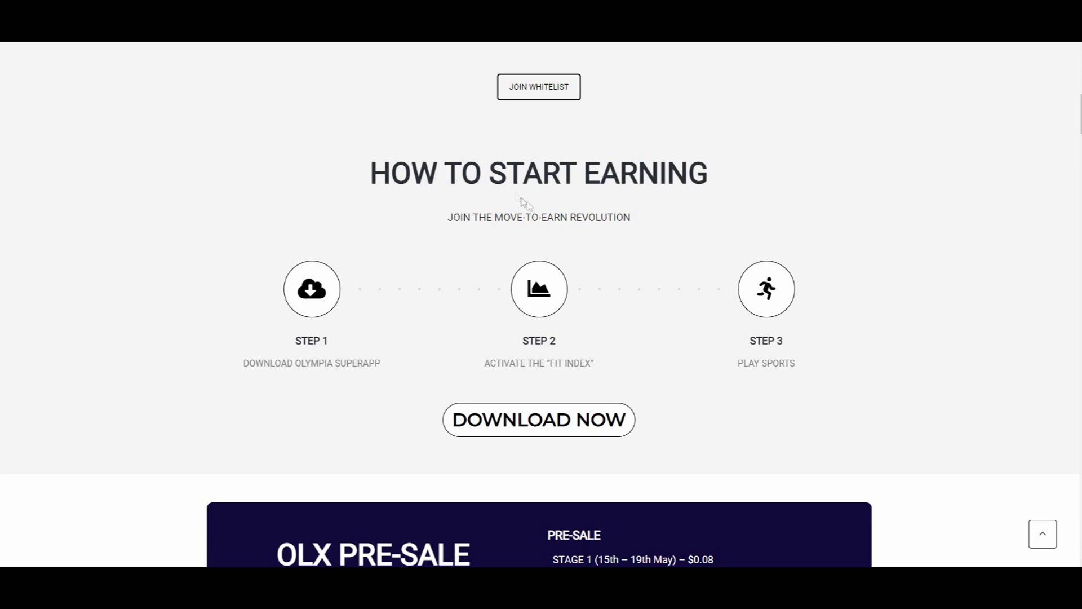
scroll(458, 276, "down", 1)
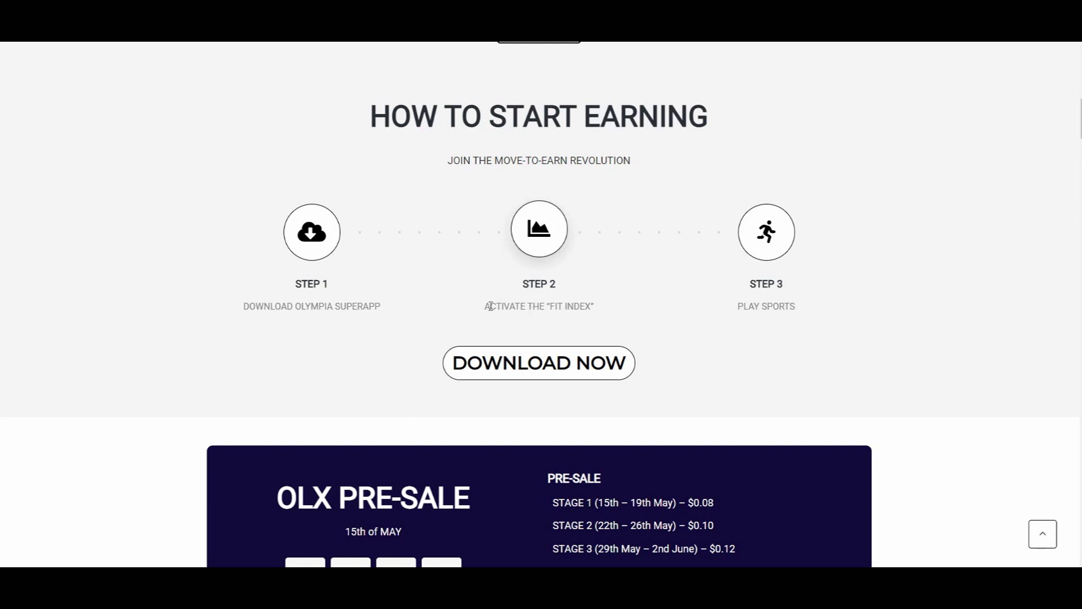
left_click_drag(484, 306, 593, 306)
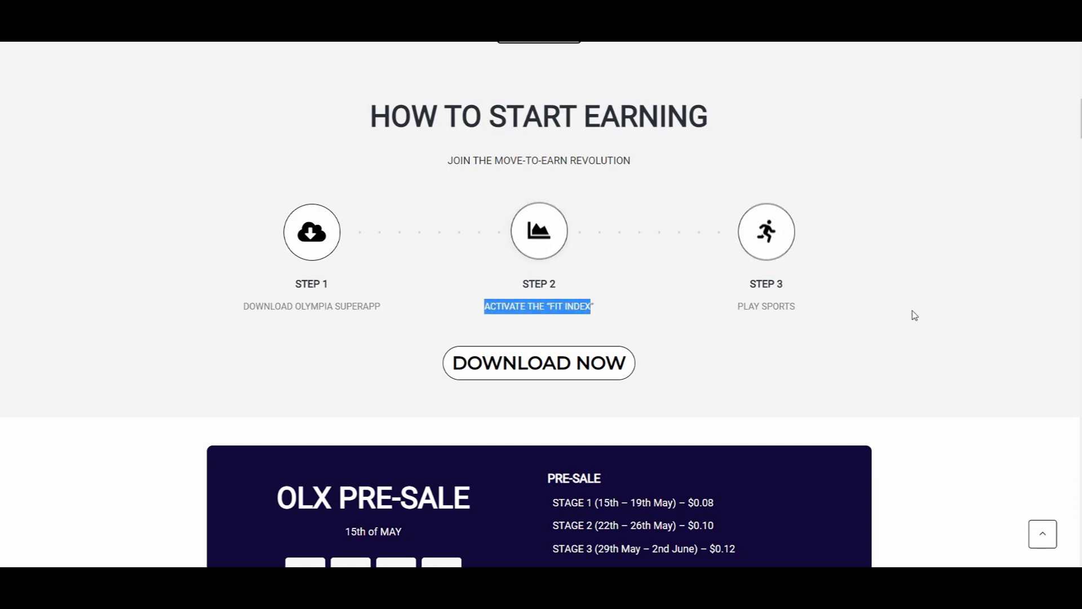
left_click(817, 288)
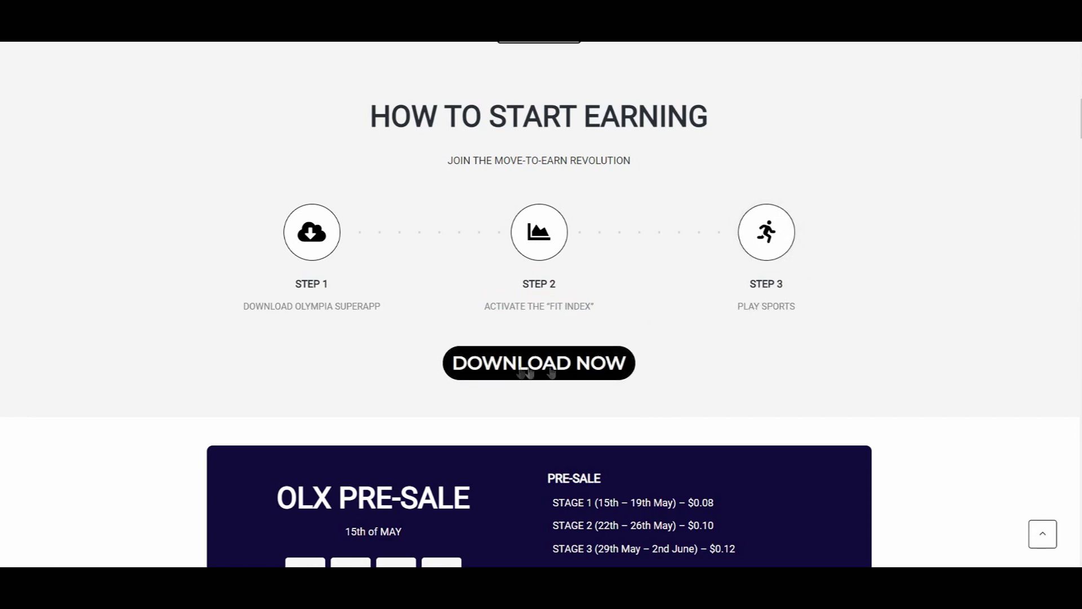
scroll(534, 371, "down", 2)
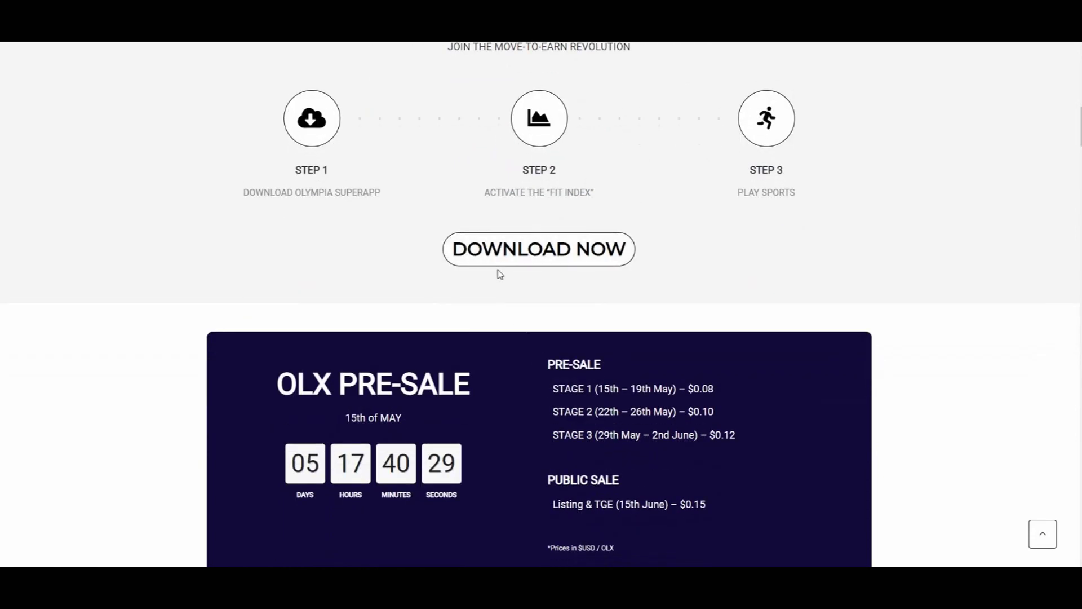
scroll(498, 279, "down", 2)
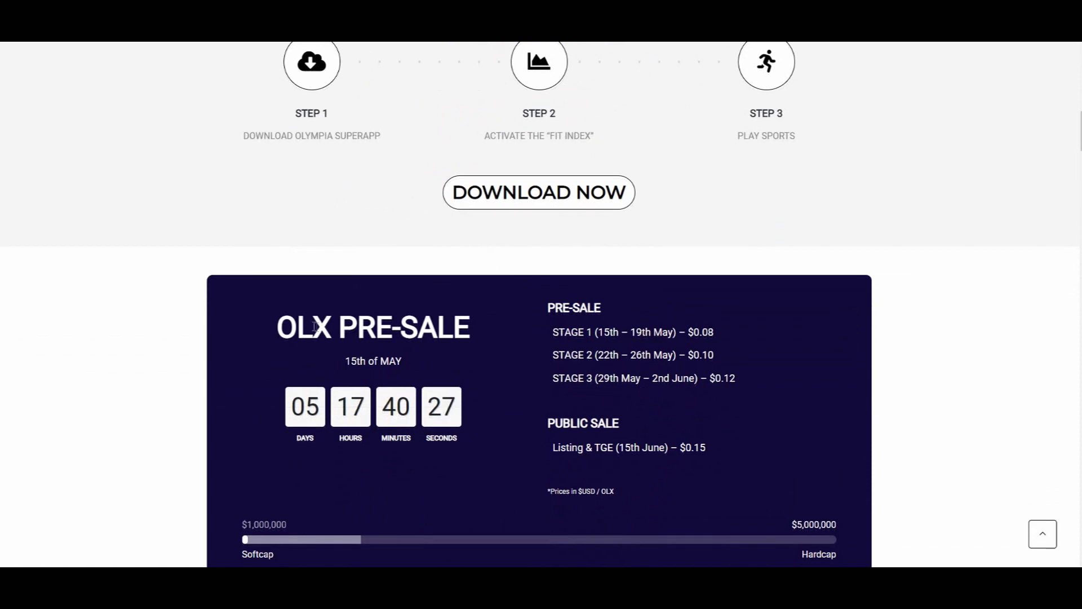
scroll(516, 334, "down", 1)
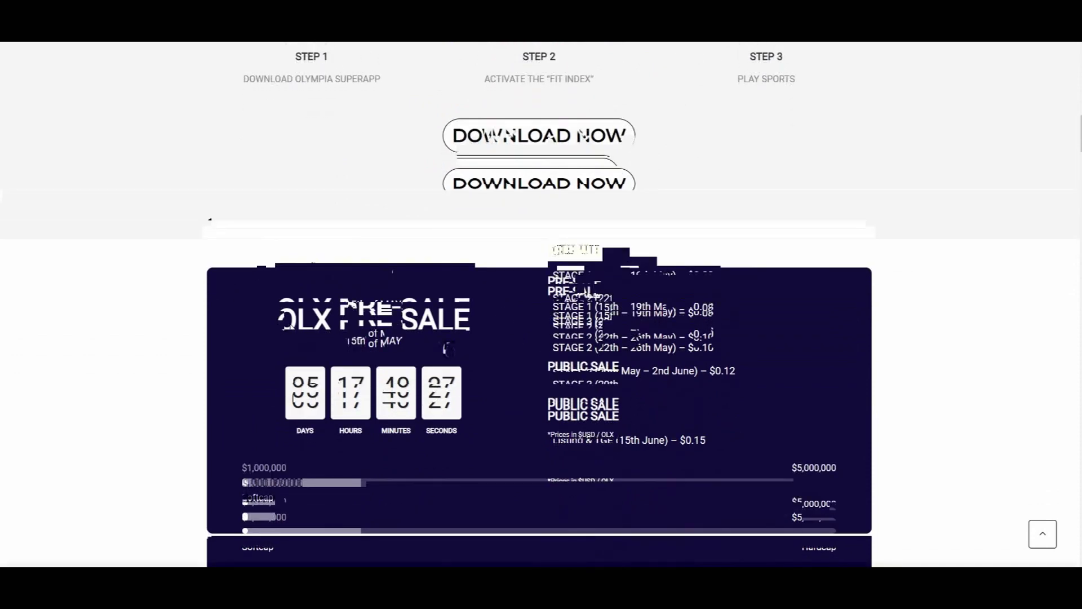
Step: Highlight the pre-sale stage lines: STAGE 1 at $0.08 and the STAGE 2 dates
left_click_drag(550, 251, 723, 337)
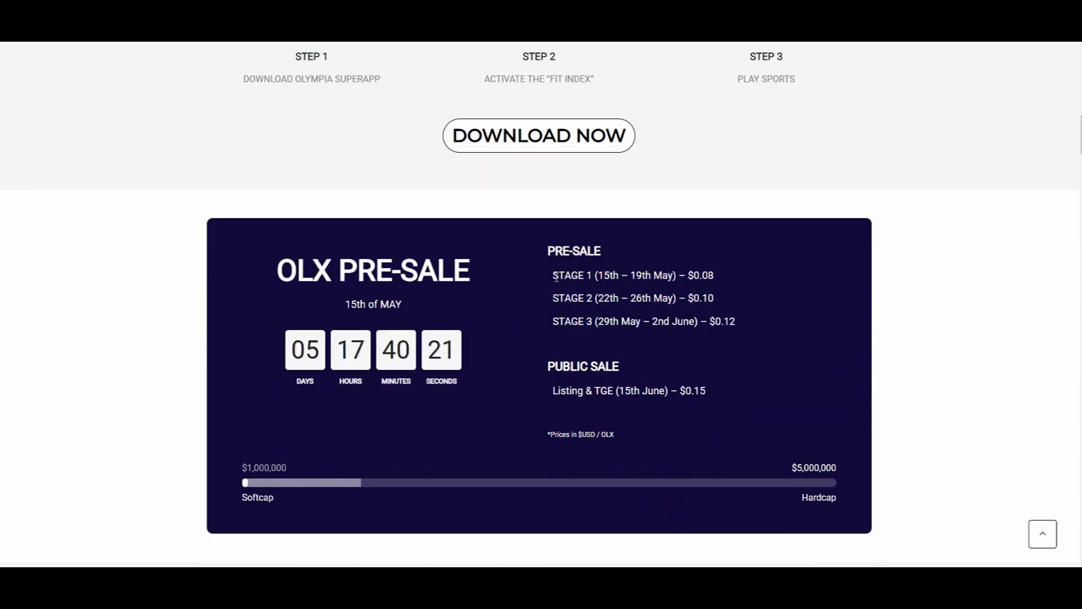
mouse_move(553, 275)
left_mouse_down()
mouse_move(671, 288)
mouse_move(715, 279)
left_mouse_up()
left_click(714, 279)
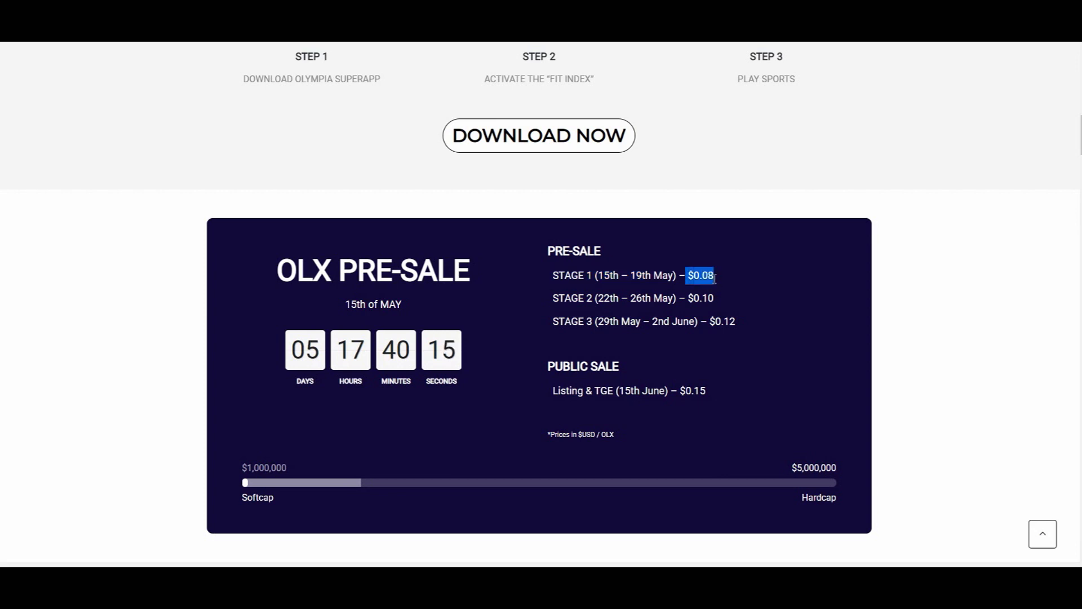
left_click(714, 267)
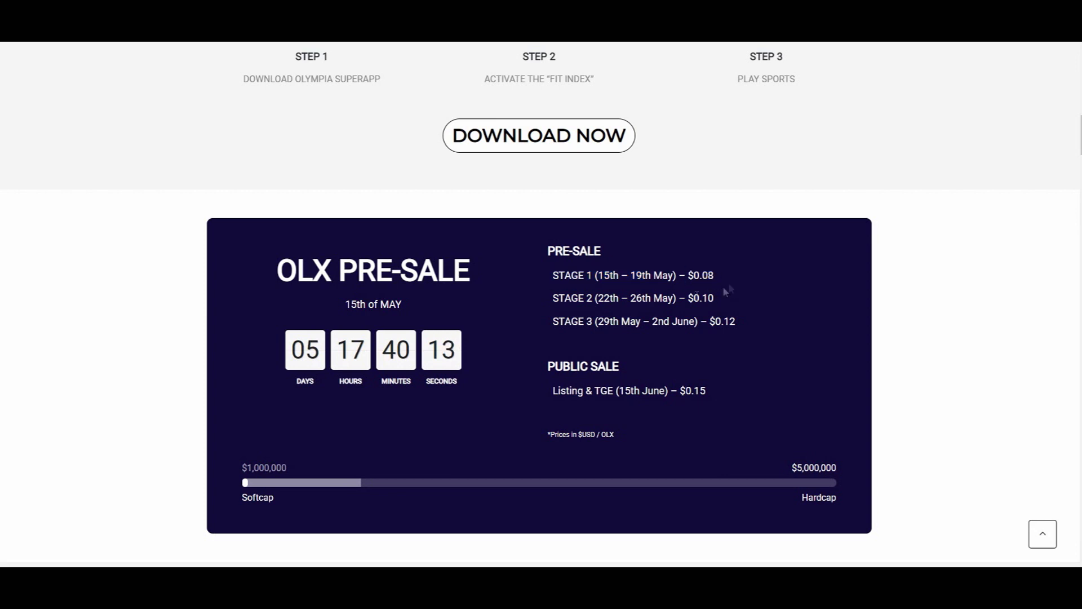
left_click_drag(552, 297, 619, 298)
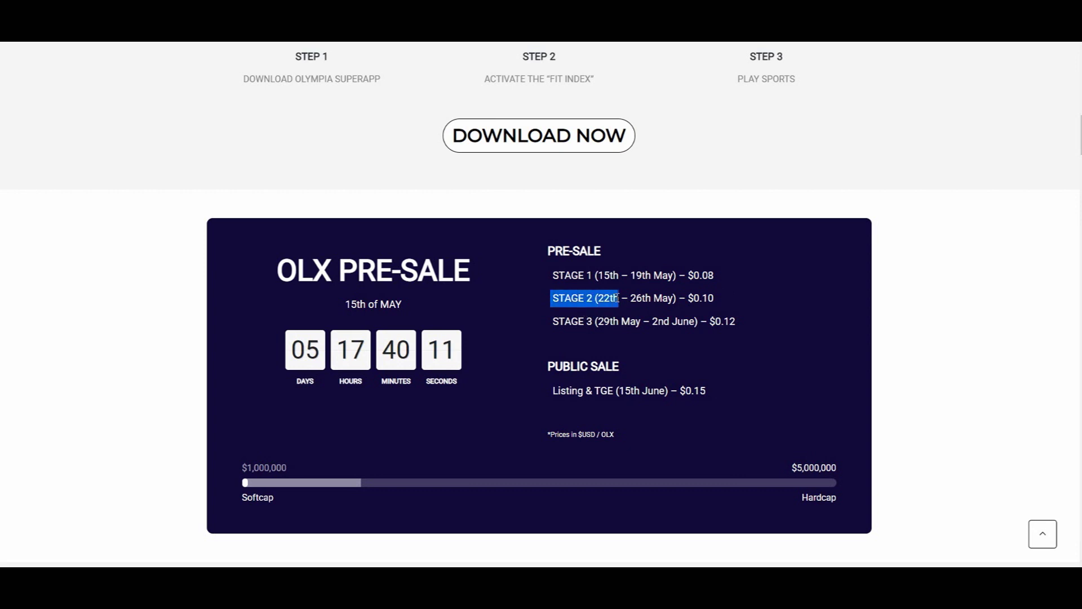
left_click_drag(619, 298, 715, 297)
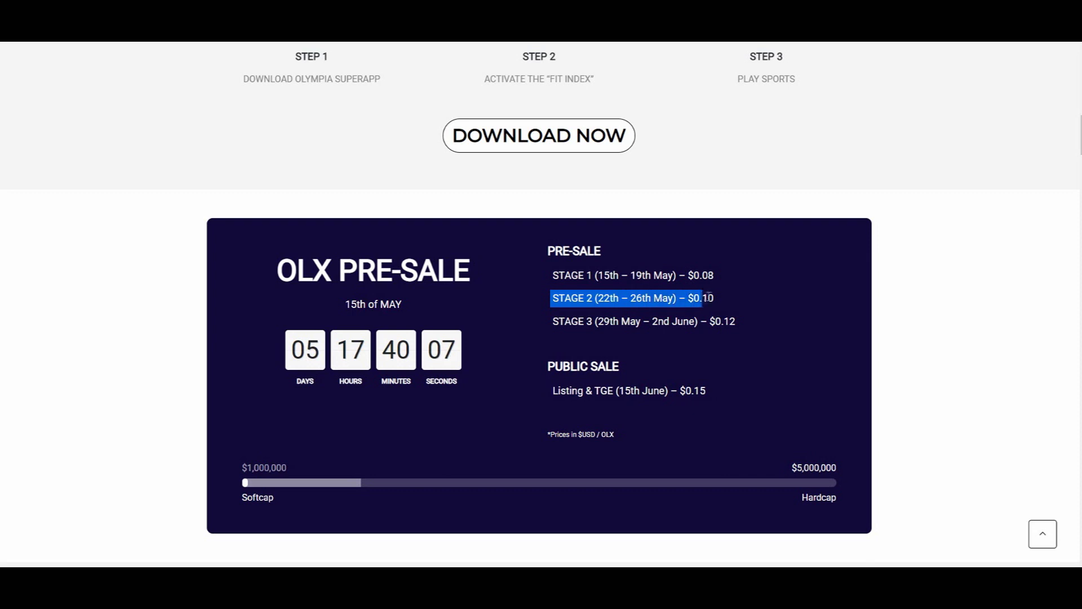
left_click(716, 298)
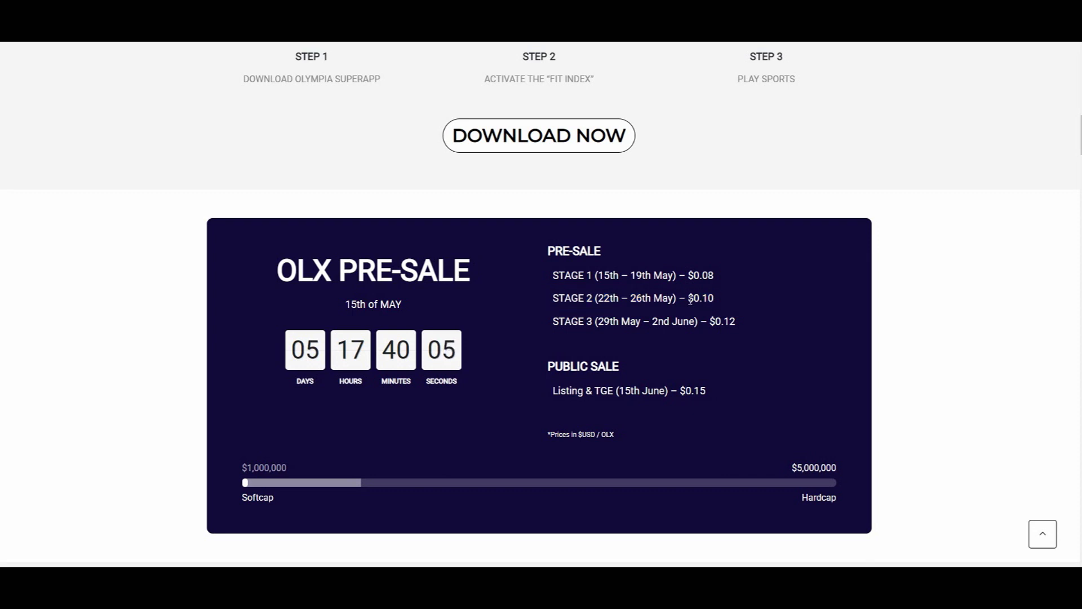
left_click(718, 299)
Step: Highlight STAGE 3 with its $0.12 price, comparing it against STAGE 1's $0.08
left_click_drag(553, 320, 700, 324)
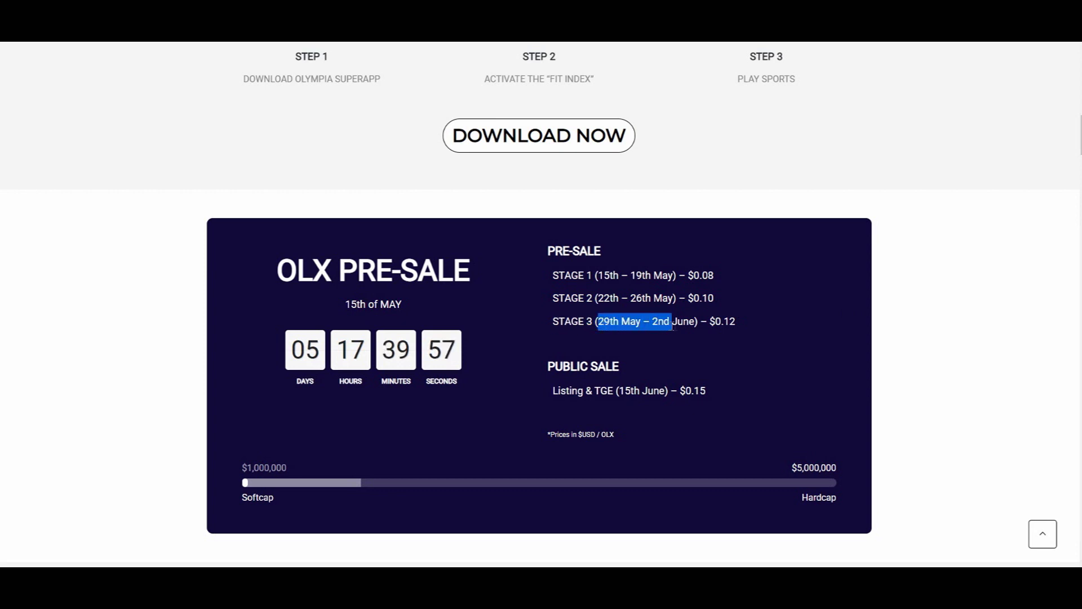
left_click(707, 342)
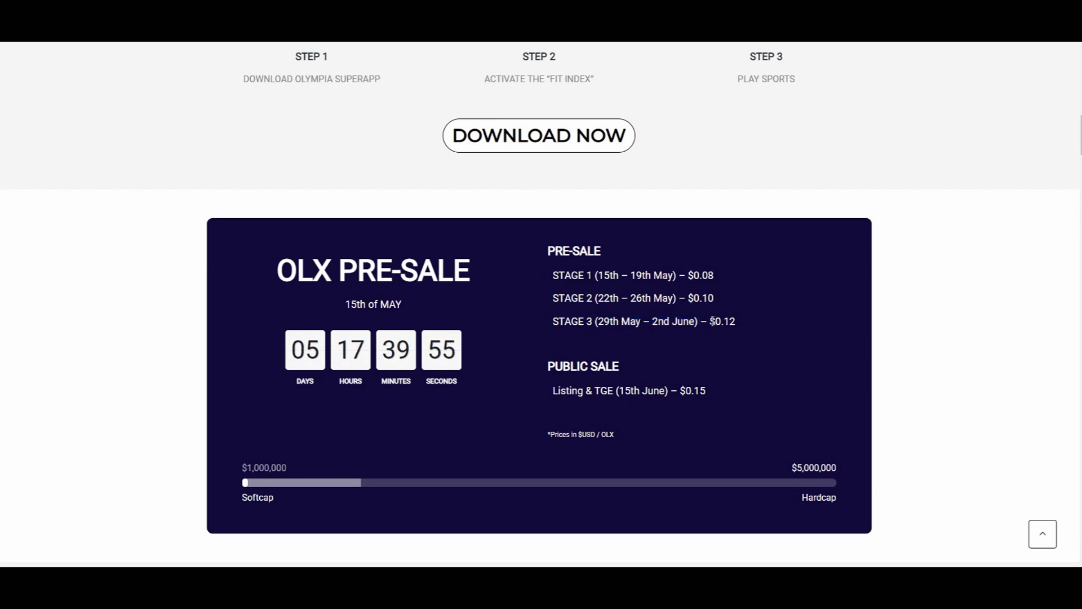
left_click_drag(710, 321, 736, 320)
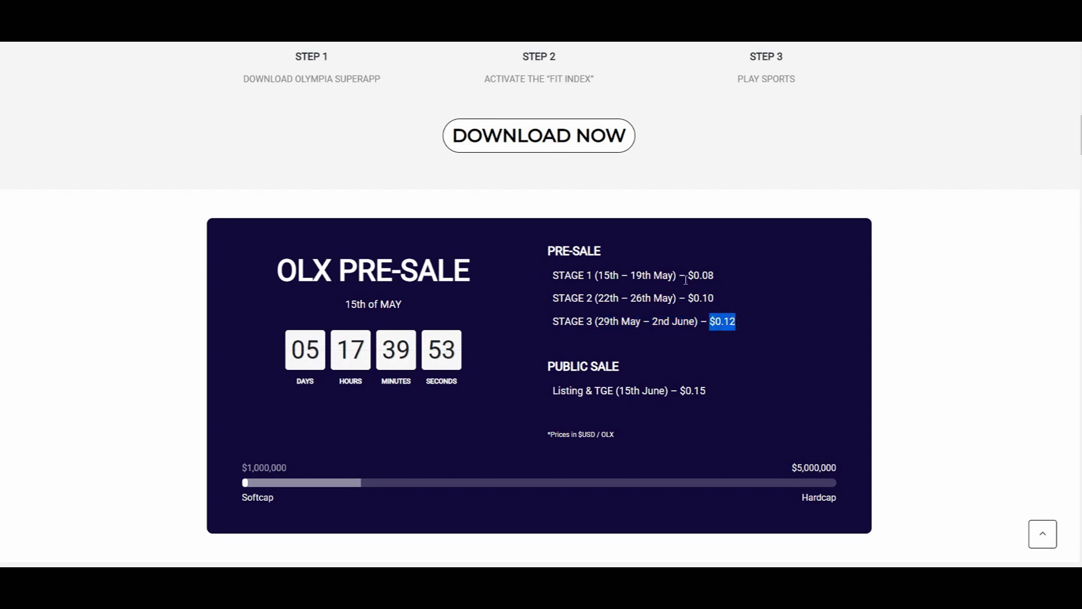
left_click_drag(686, 275, 715, 275)
left_click(723, 298)
left_click_drag(711, 321, 736, 322)
left_click(595, 373)
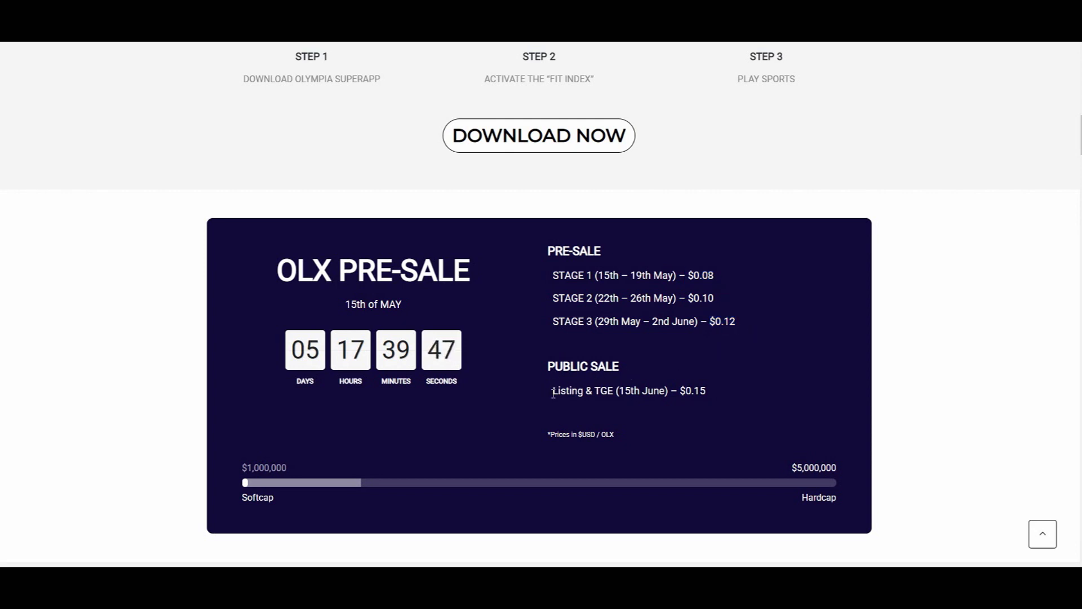
Step: Point out the public listing and TGE line, days left, $1,000,000 softcap and $5,000,000 hardcap
left_click_drag(553, 390, 709, 398)
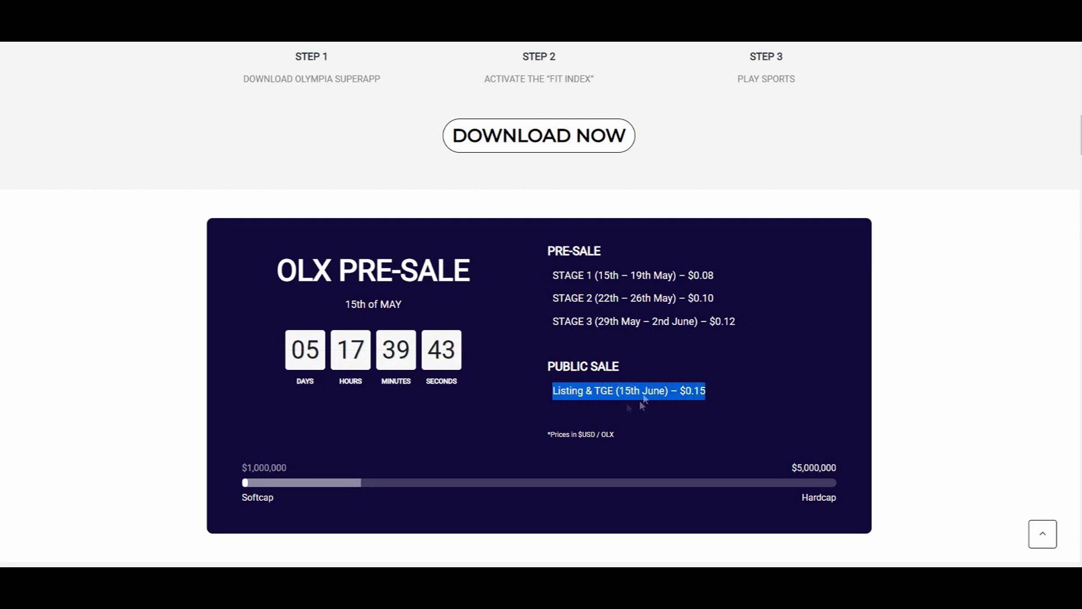
left_click(677, 369)
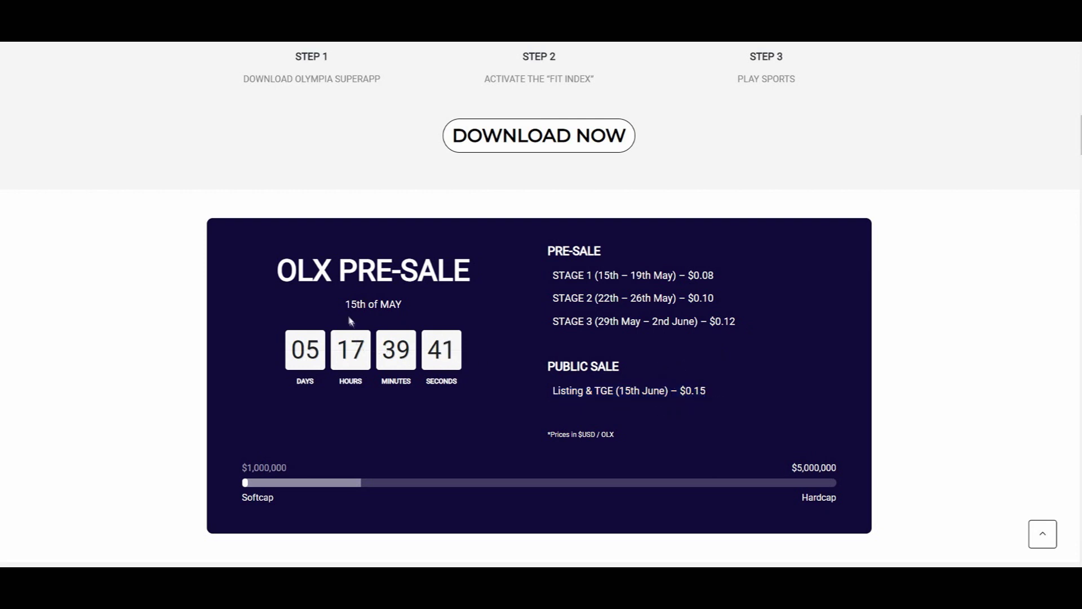
left_click_drag(294, 350, 304, 350)
left_click(326, 362)
scroll(344, 396, "down", 1)
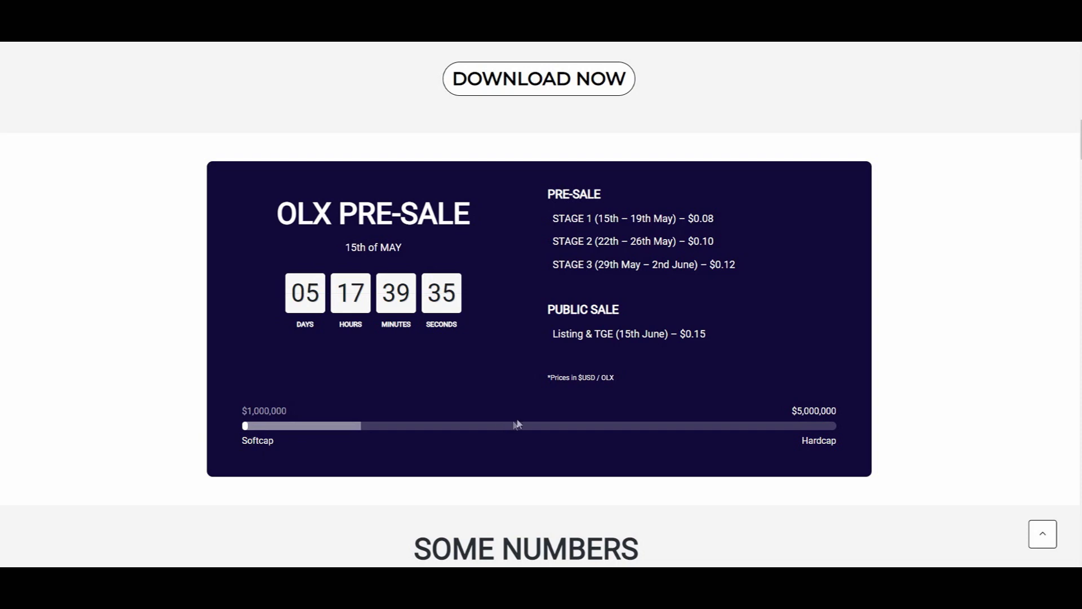
left_click_drag(255, 413, 298, 408)
left_click(685, 407)
left_click_drag(792, 412, 839, 409)
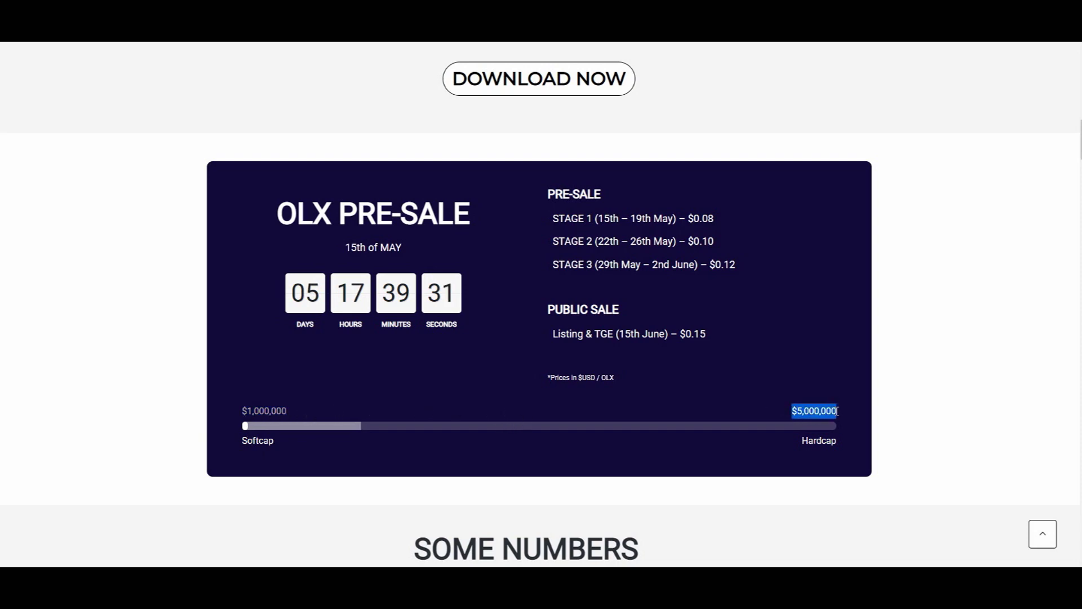
left_click(839, 409)
scroll(839, 408, "down", 1)
scroll(838, 408, "down", 2)
scroll(840, 409, "down", 2)
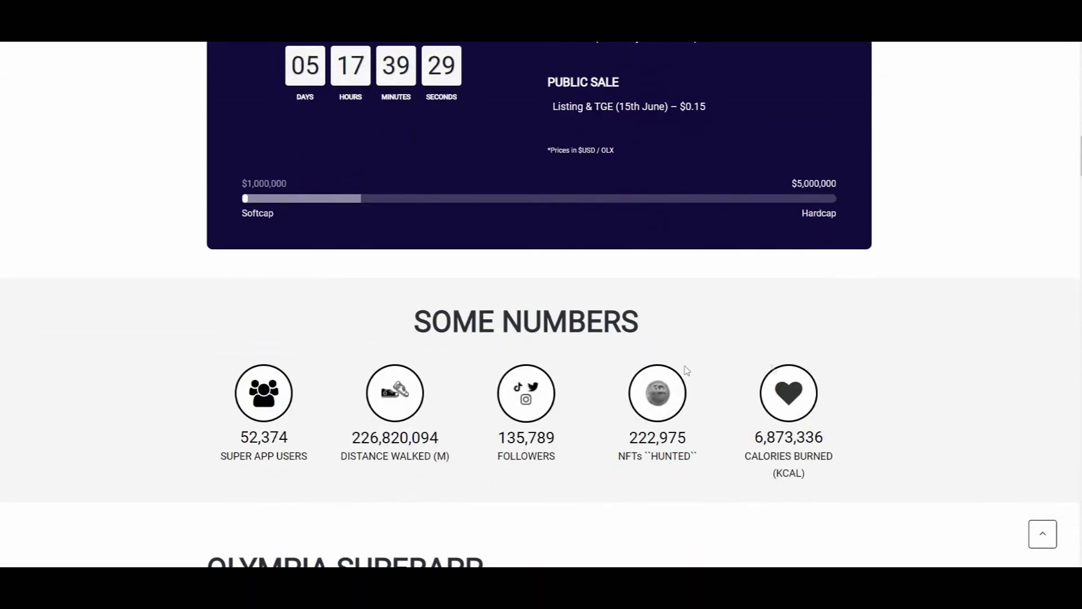
scroll(195, 442, "down", 1)
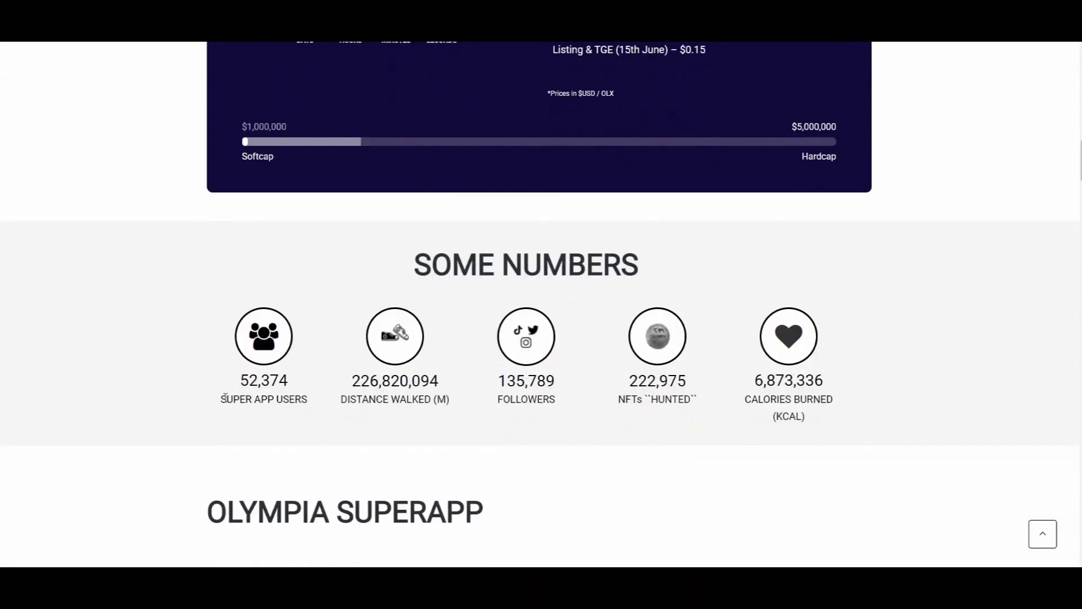
Step: Point out 52,374 users, 226,820,094 distance, 135,789 followers, 222,975 NFTs and calories burned
left_click_drag(221, 399, 314, 402)
left_click_drag(241, 380, 296, 383)
left_click(279, 382)
left_click_drag(348, 382, 559, 382)
left_click(456, 398)
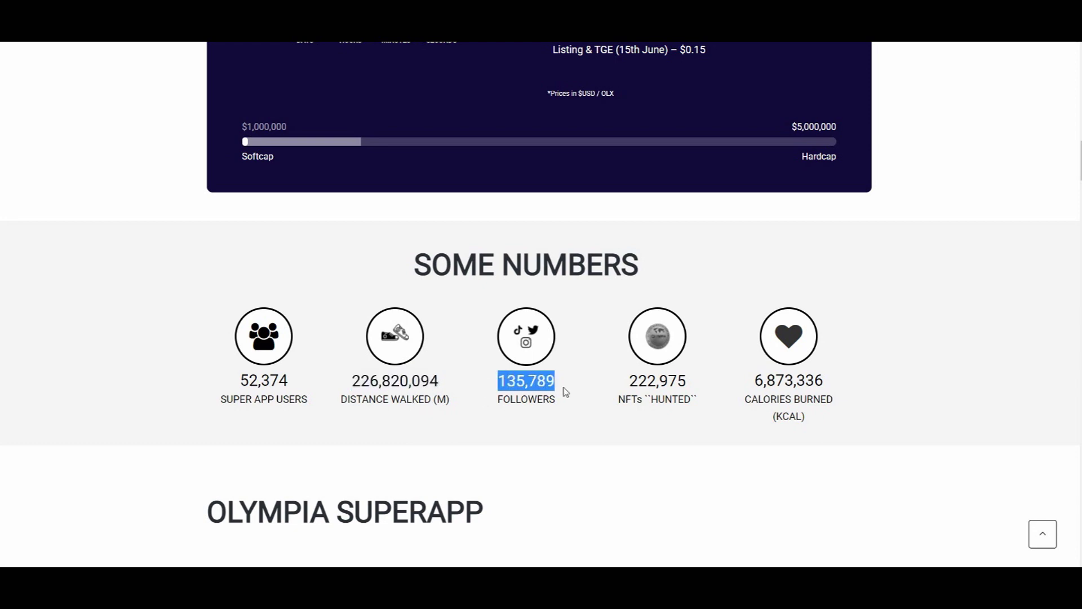
left_click(582, 391)
left_click_drag(629, 380, 686, 382)
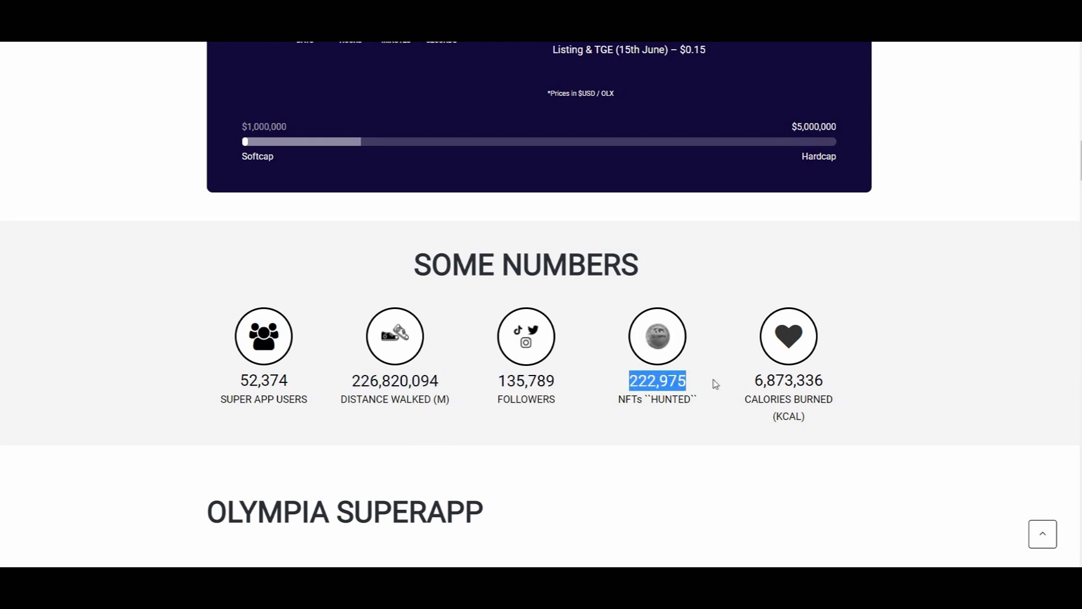
left_click(723, 385)
left_click_drag(746, 399, 833, 399)
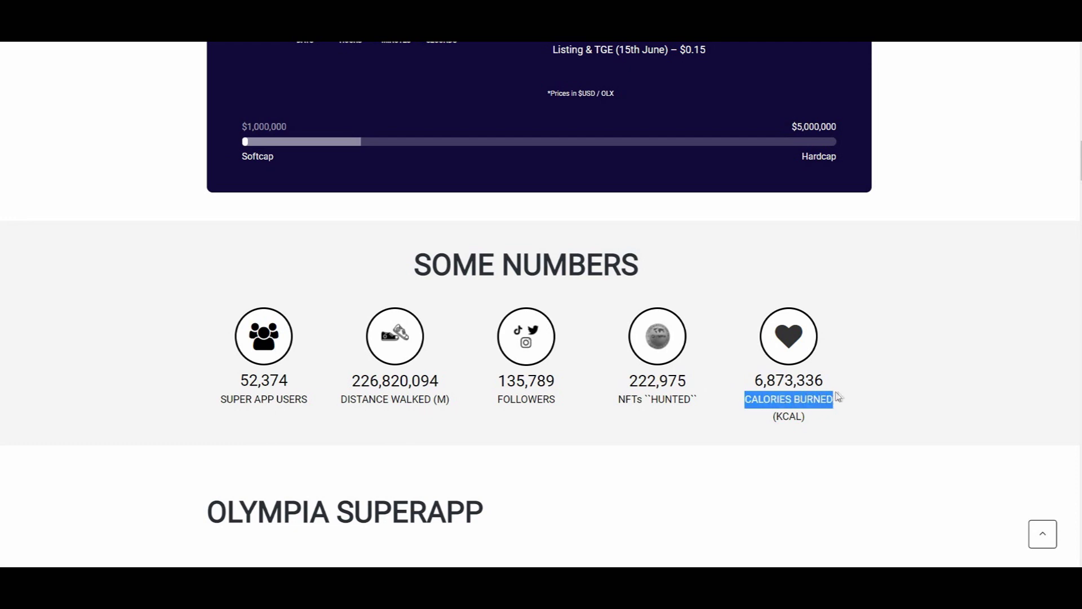
left_click(889, 389)
scroll(897, 386, "down", 3)
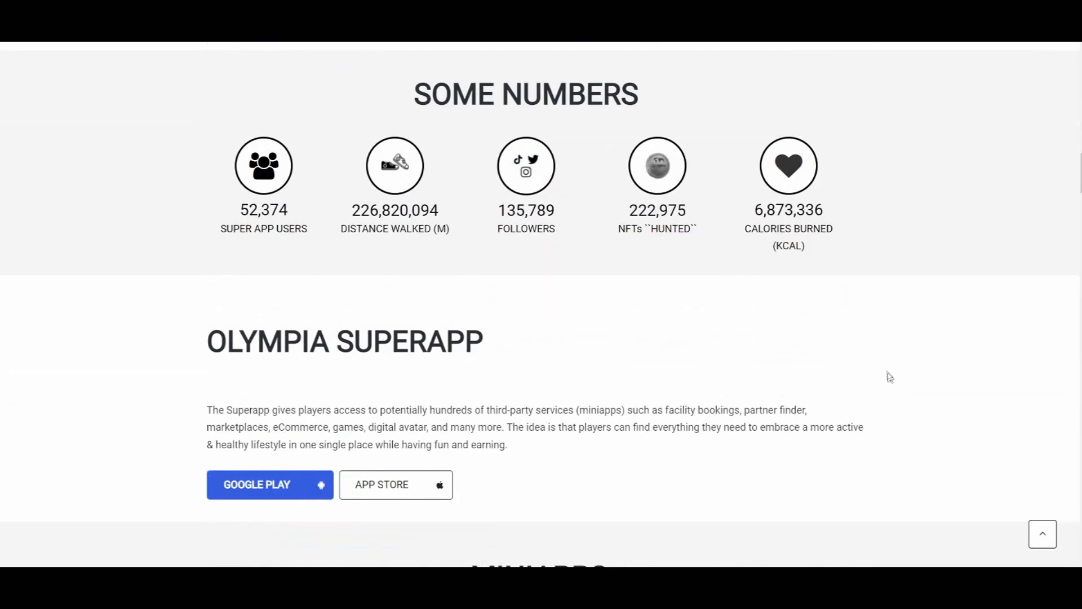
scroll(890, 372, "down", 2)
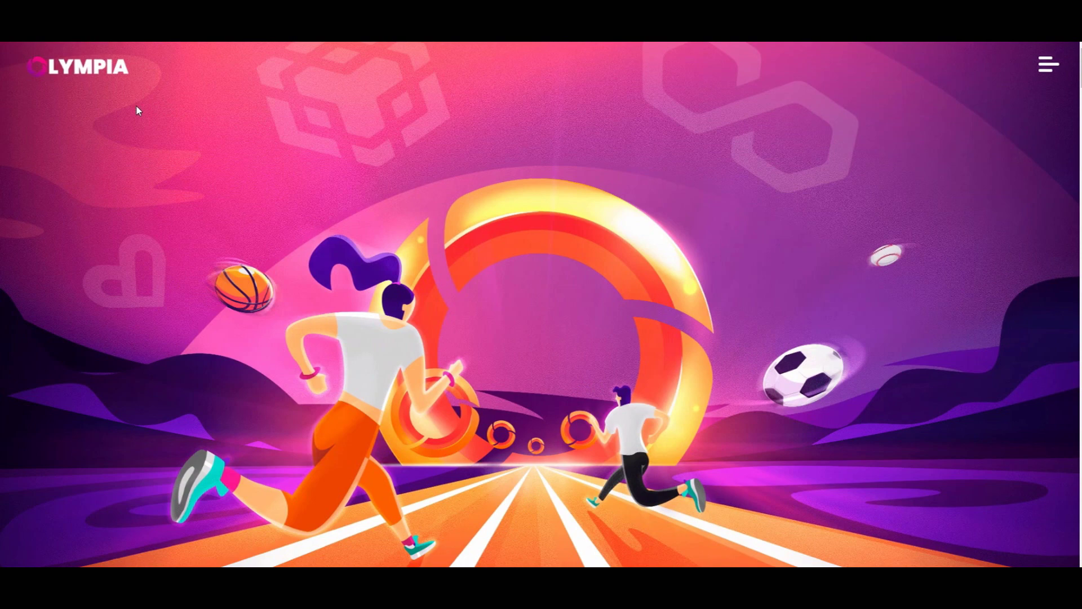
scroll(136, 104, "down", 3)
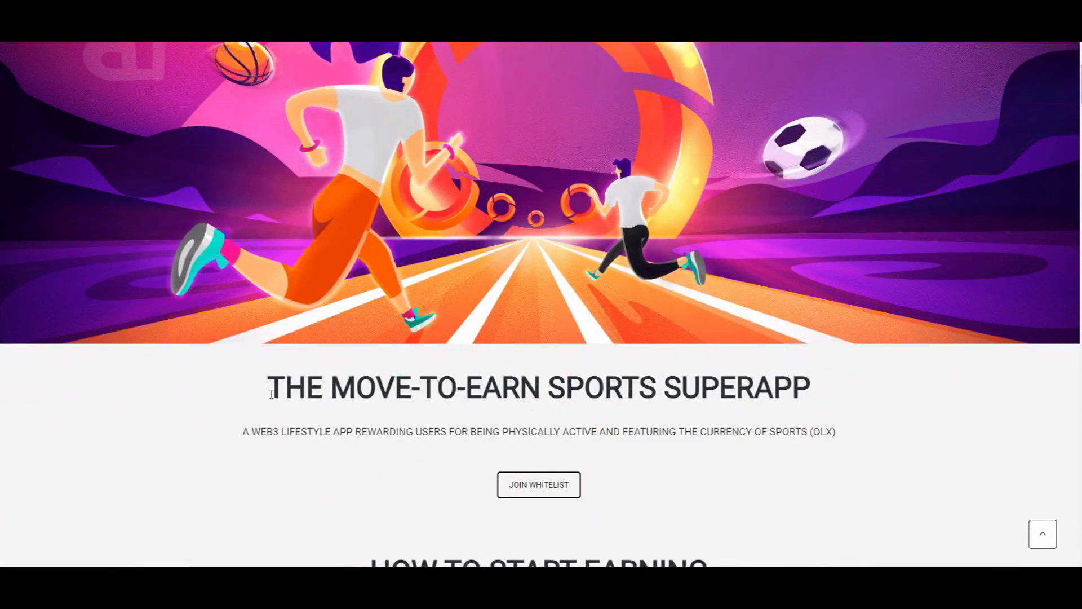
Step: Highlight the move-to-earn superapp headline, then the MINIAPPS section heading further down
left_click_drag(272, 391, 811, 387)
left_click(824, 385)
scroll(542, 338, "down", 5)
scroll(542, 338, "down", 5)
scroll(542, 338, "down", 5)
scroll(541, 338, "up", 4)
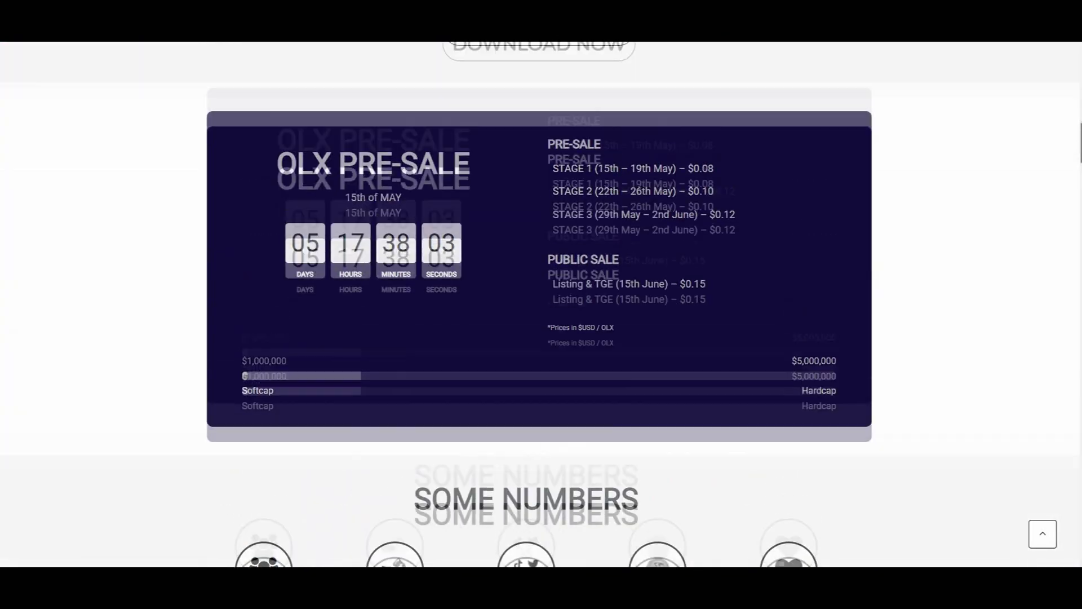
scroll(1042, 138, "up", 2)
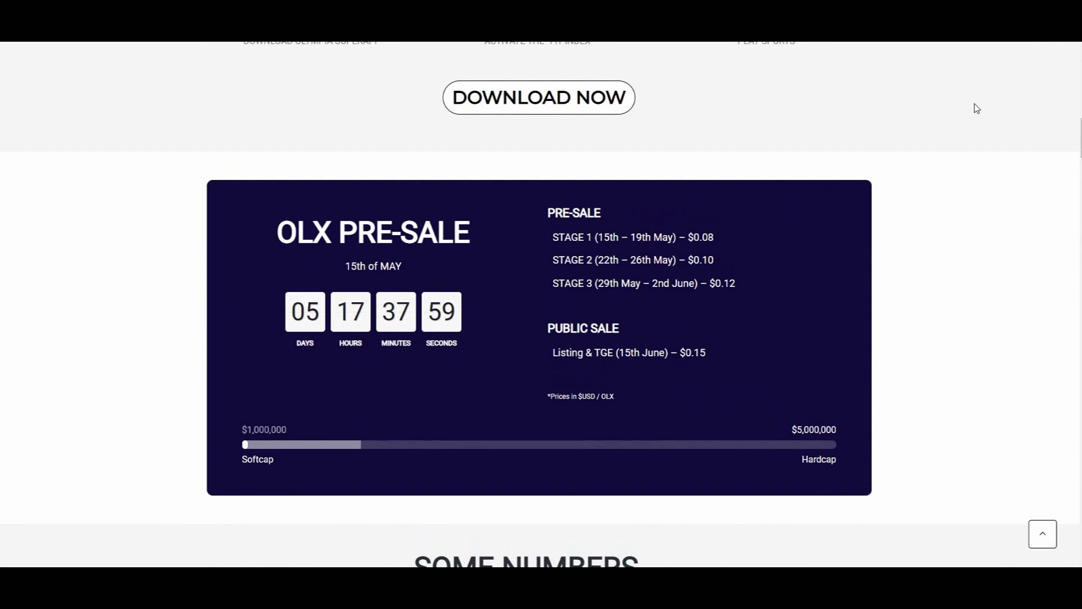
scroll(991, 162, "down", 3)
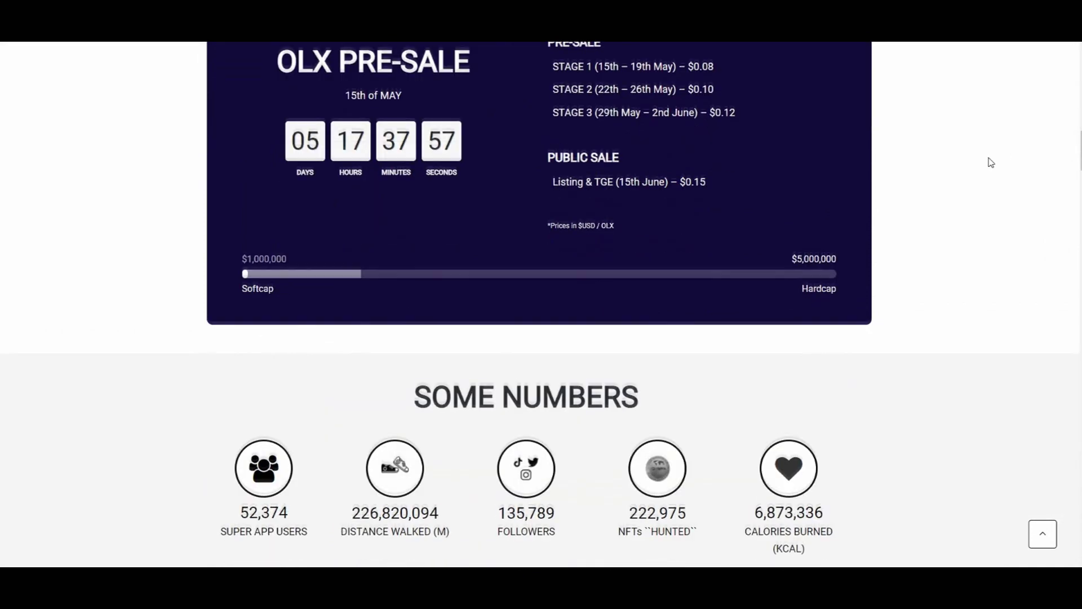
scroll(991, 161, "down", 2)
scroll(991, 161, "up", 2)
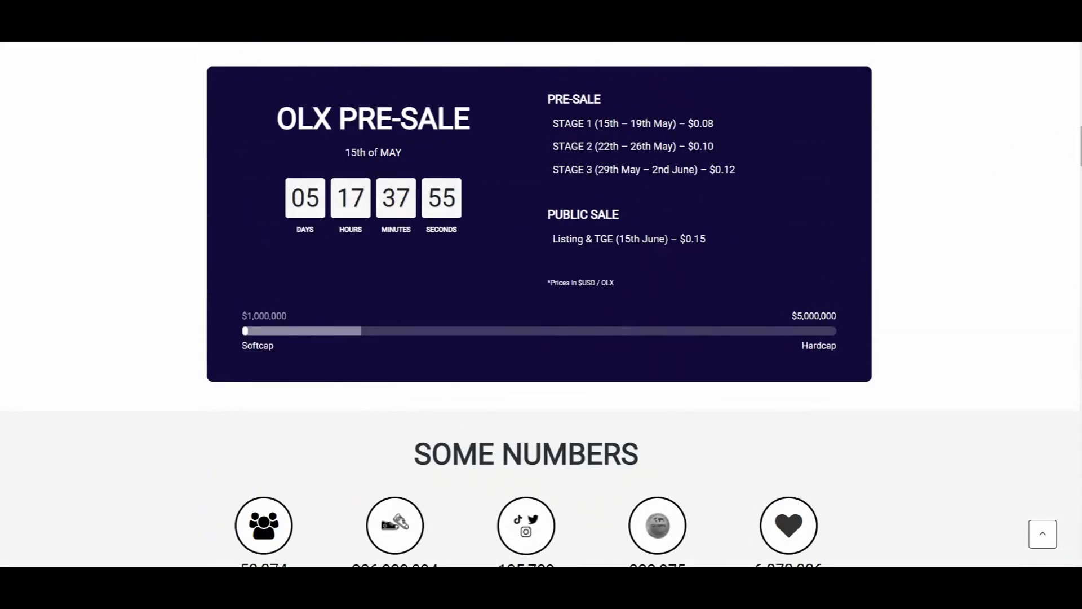
scroll(968, 142, "down", 2)
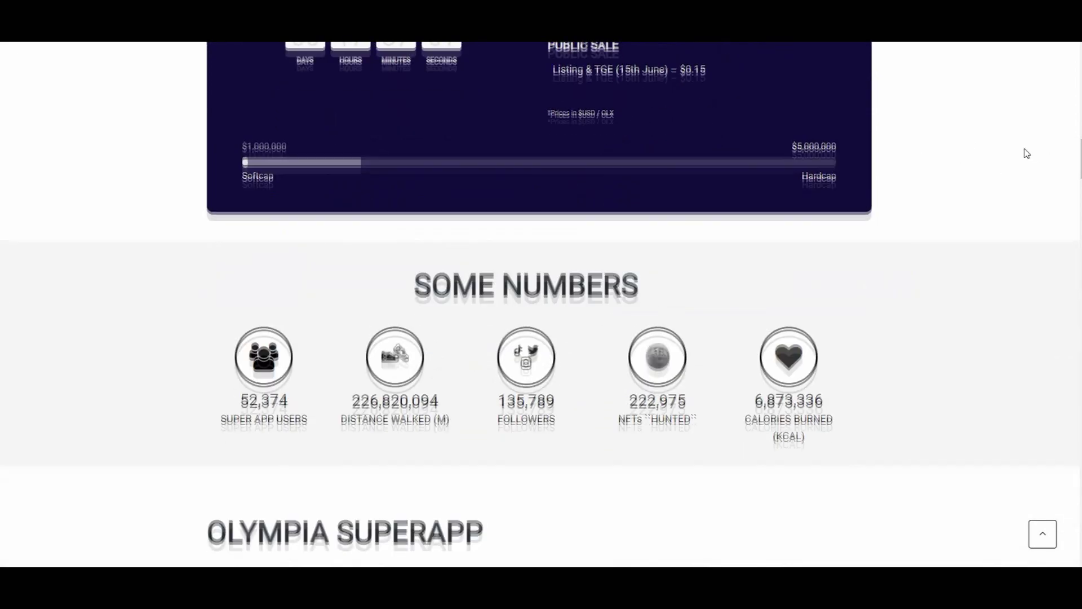
scroll(1027, 152, "up", 2)
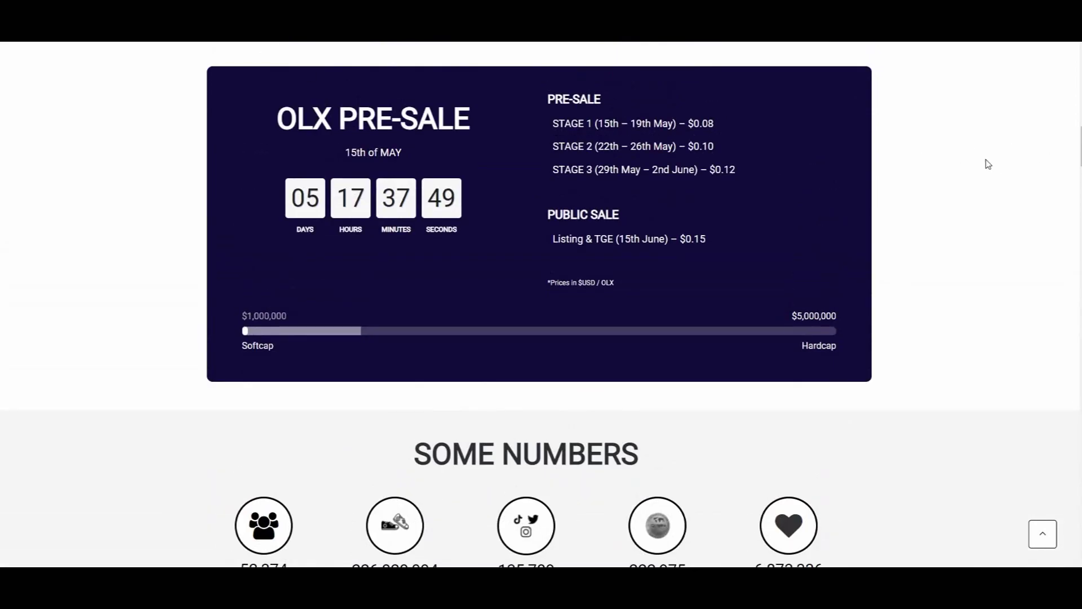
scroll(1002, 153, "down", 5)
scroll(991, 172, "down", 3)
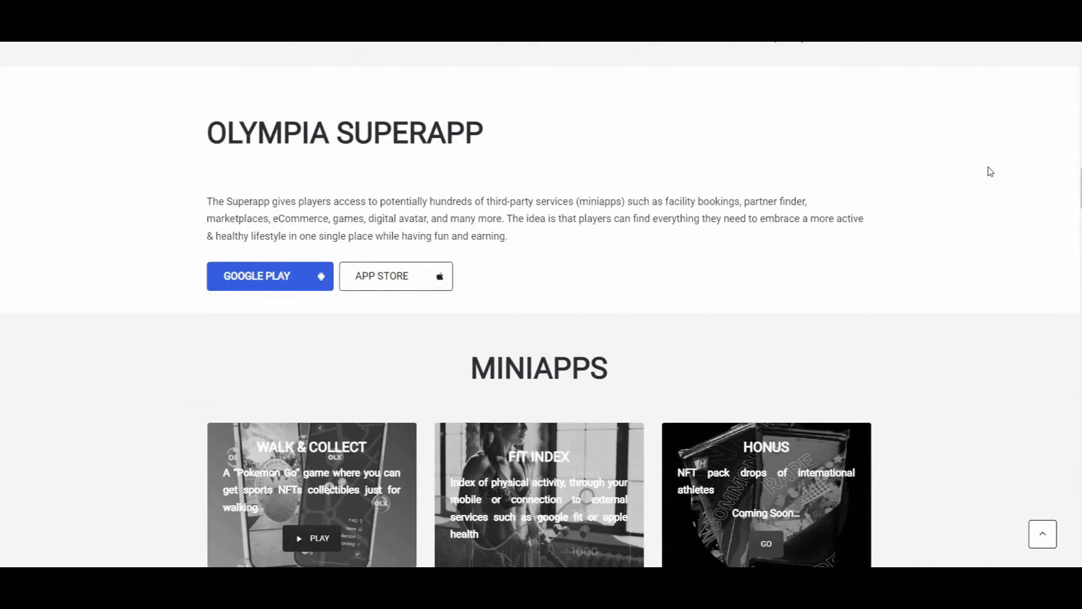
scroll(584, 273, "down", 2)
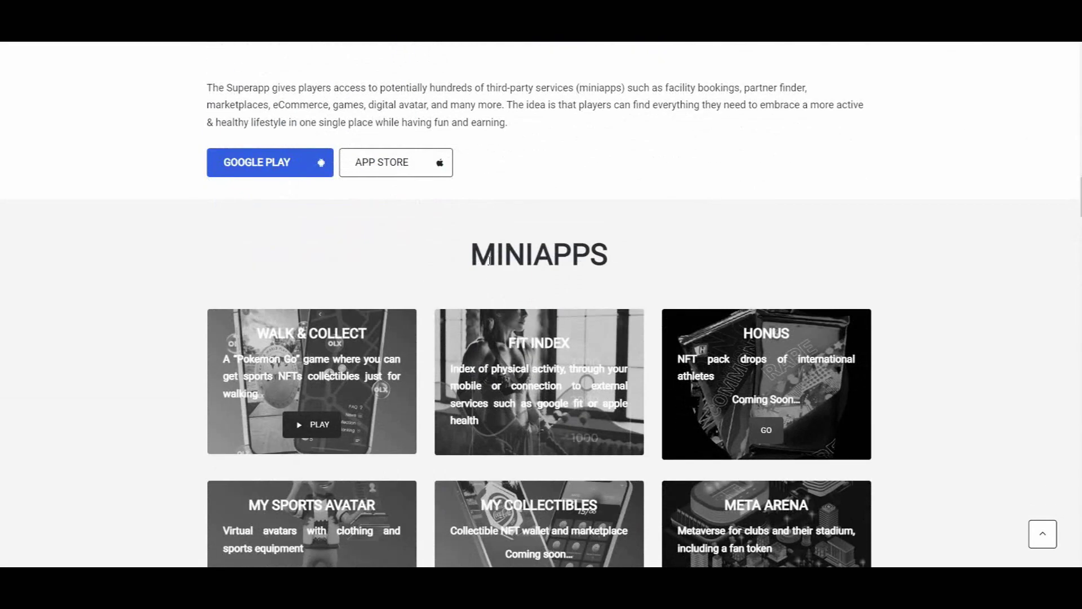
mouse_move(311, 495)
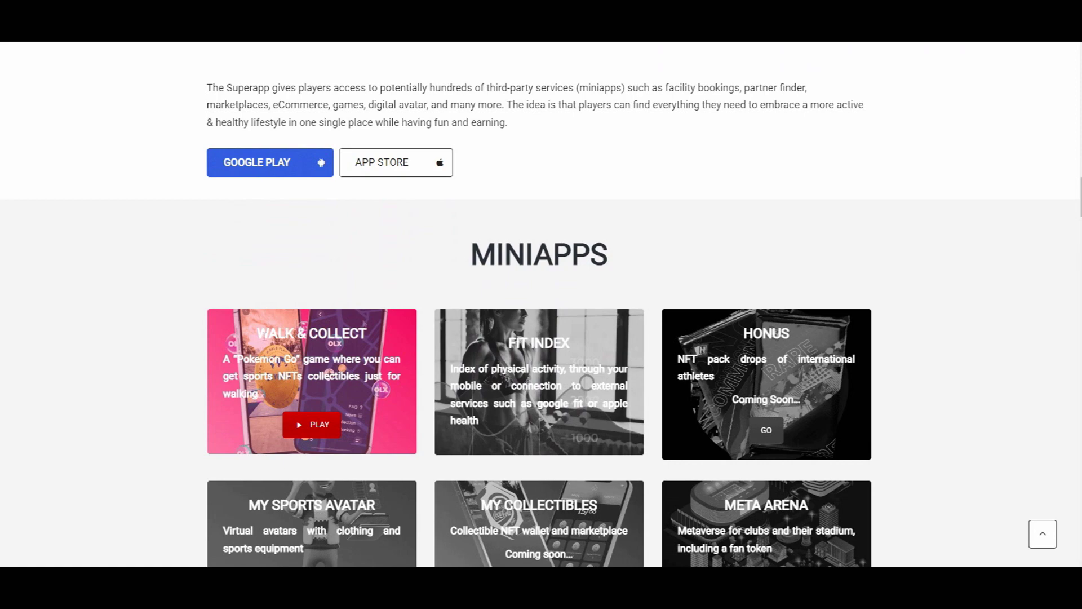
left_click_drag(472, 254, 638, 260)
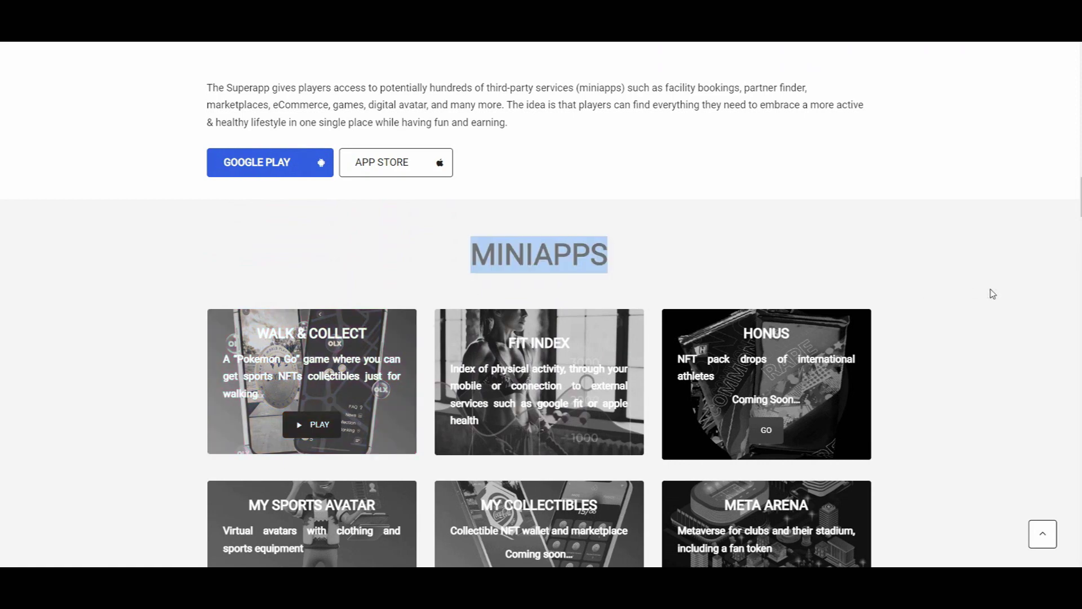
left_click(612, 280)
scroll(711, 339, "down", 3)
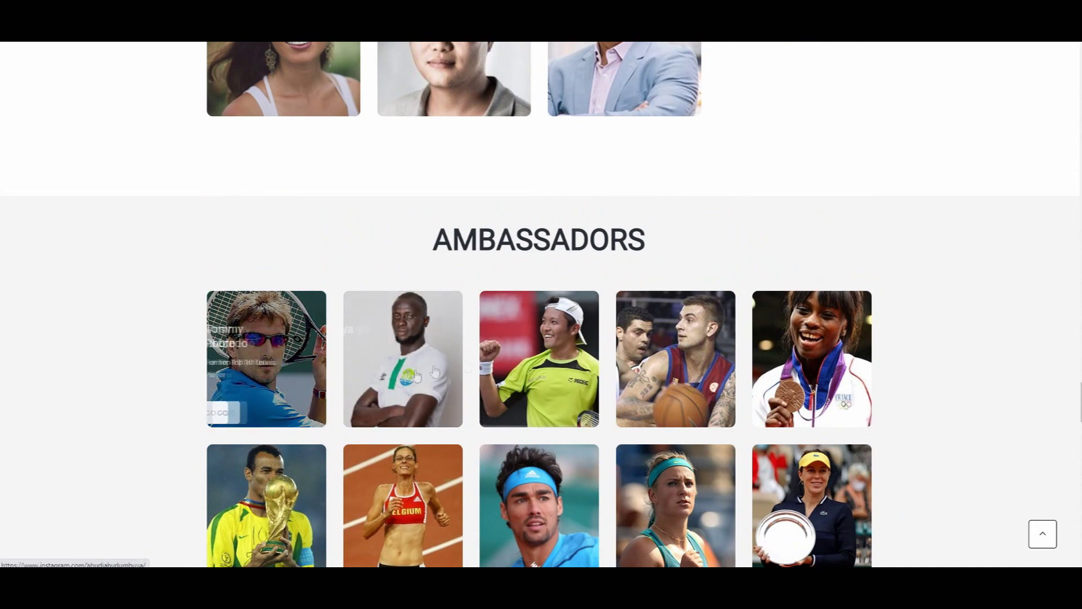
scroll(812, 364, "down", 2)
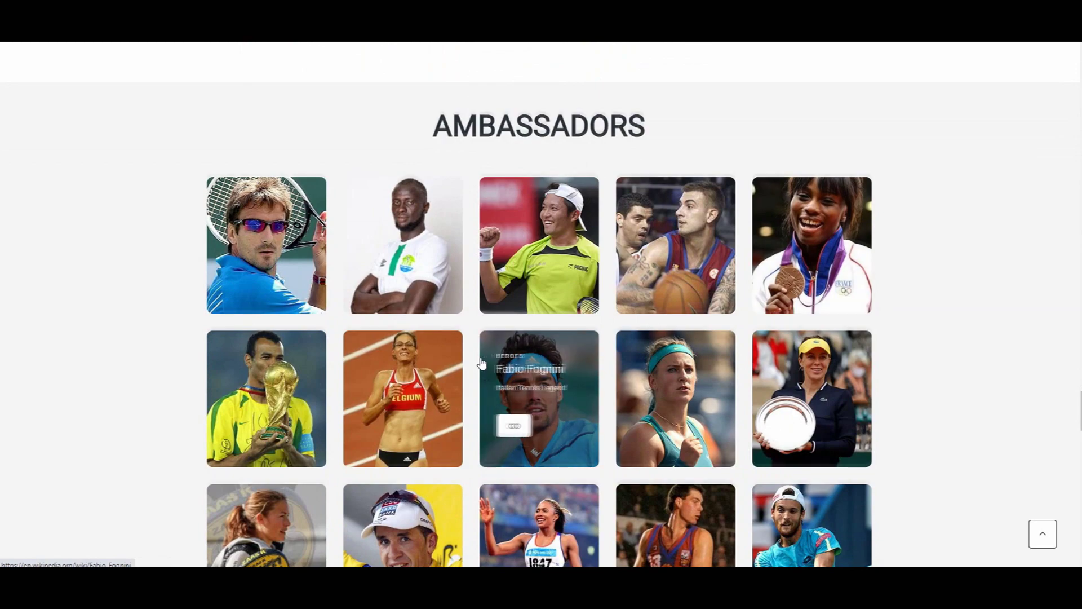
scroll(508, 381, "down", 2)
scroll(676, 338, "down", 3)
scroll(723, 309, "down", 1)
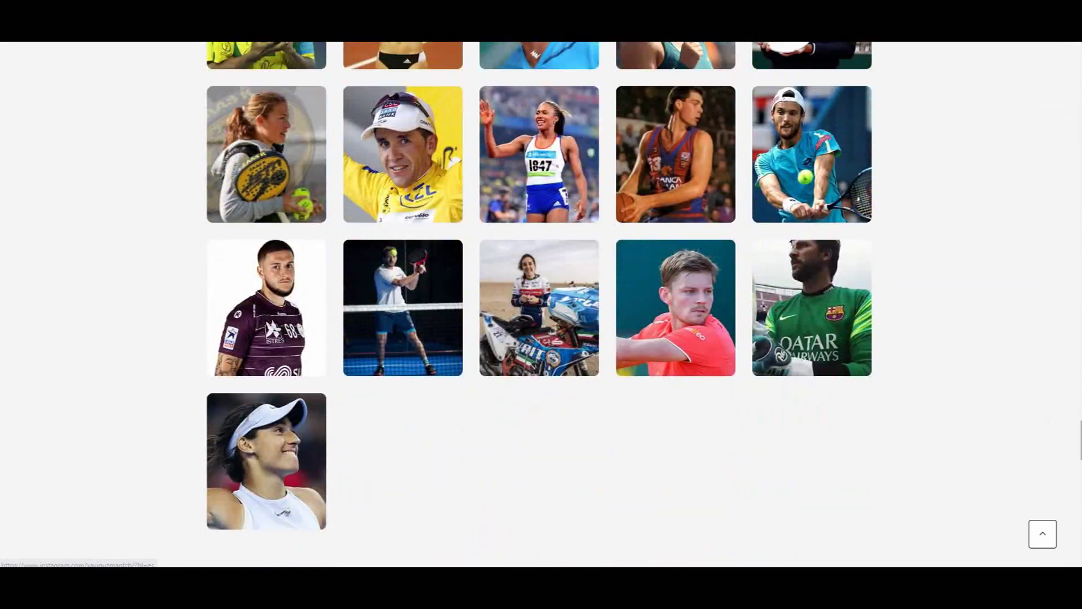
scroll(723, 309, "down", 4)
scroll(761, 279, "up", 2)
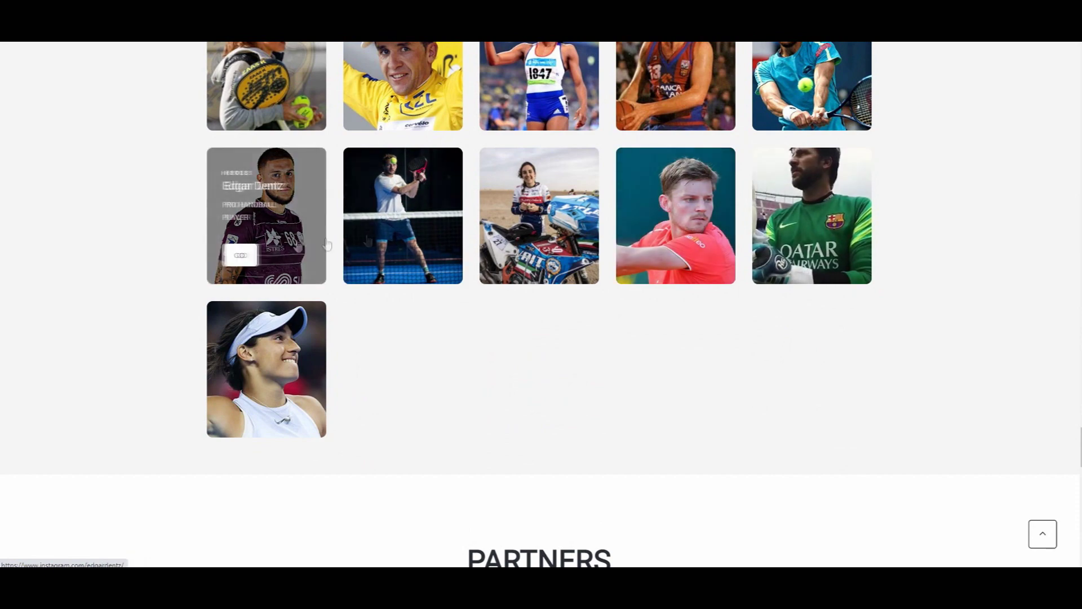
scroll(389, 220, "up", 2)
scroll(404, 216, "up", 1)
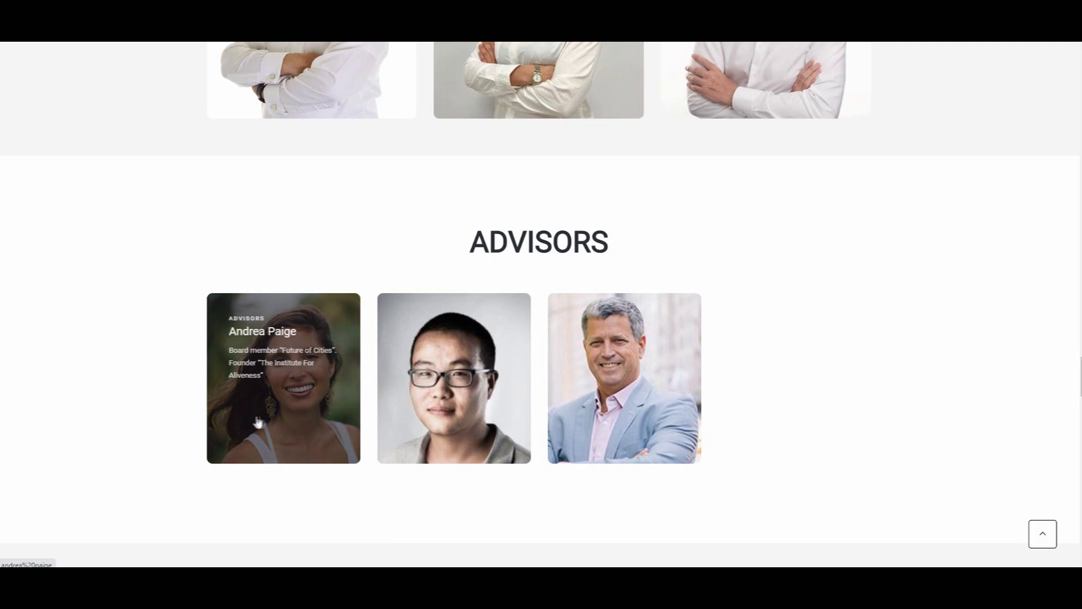
scroll(886, 372, "up", 5)
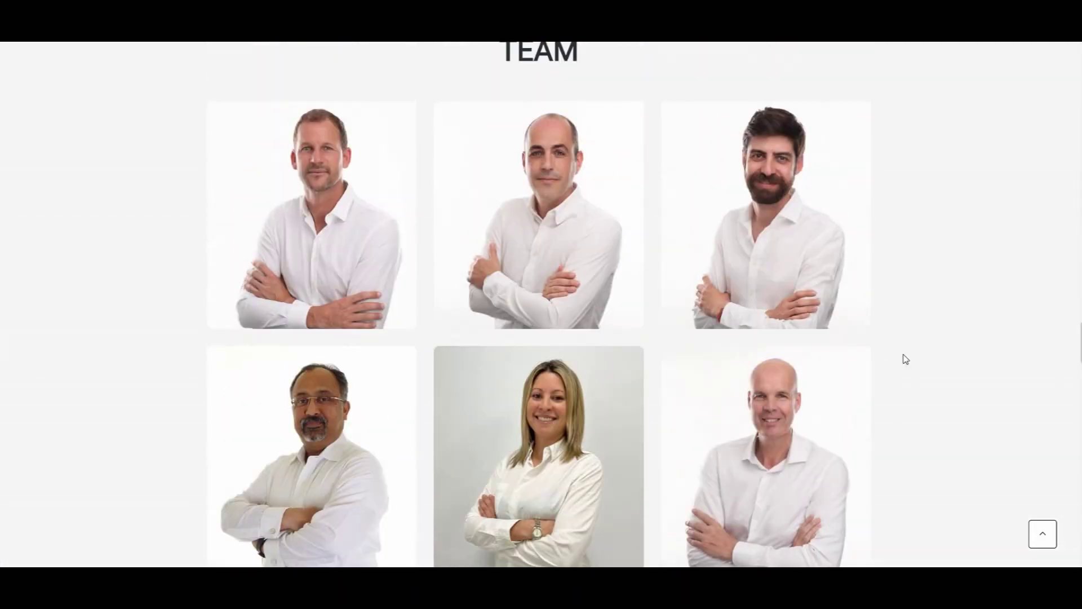
scroll(886, 372, "up", 5)
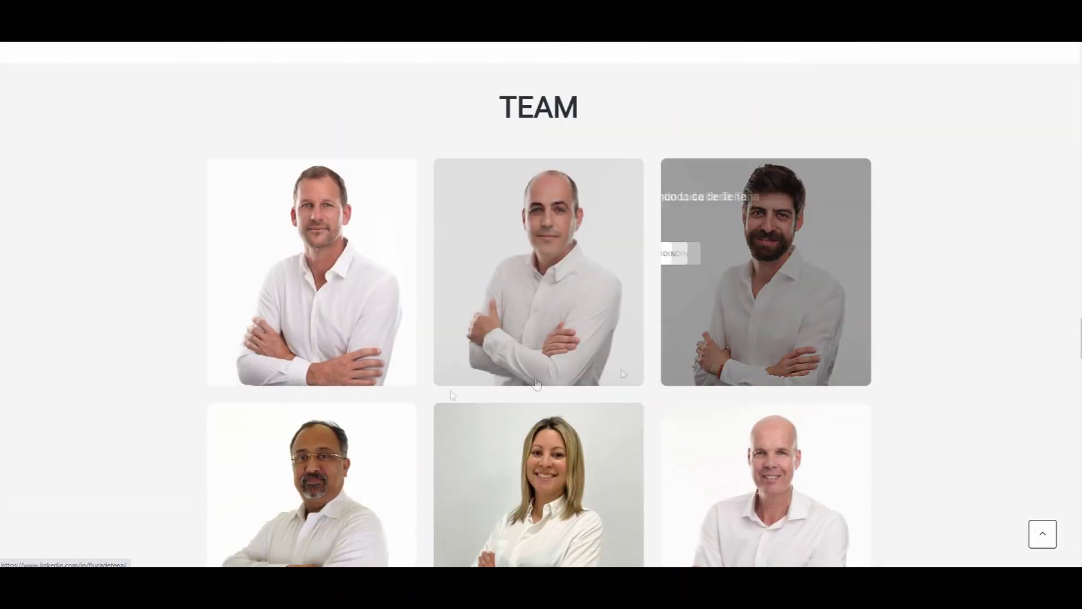
scroll(507, 423, "down", 1)
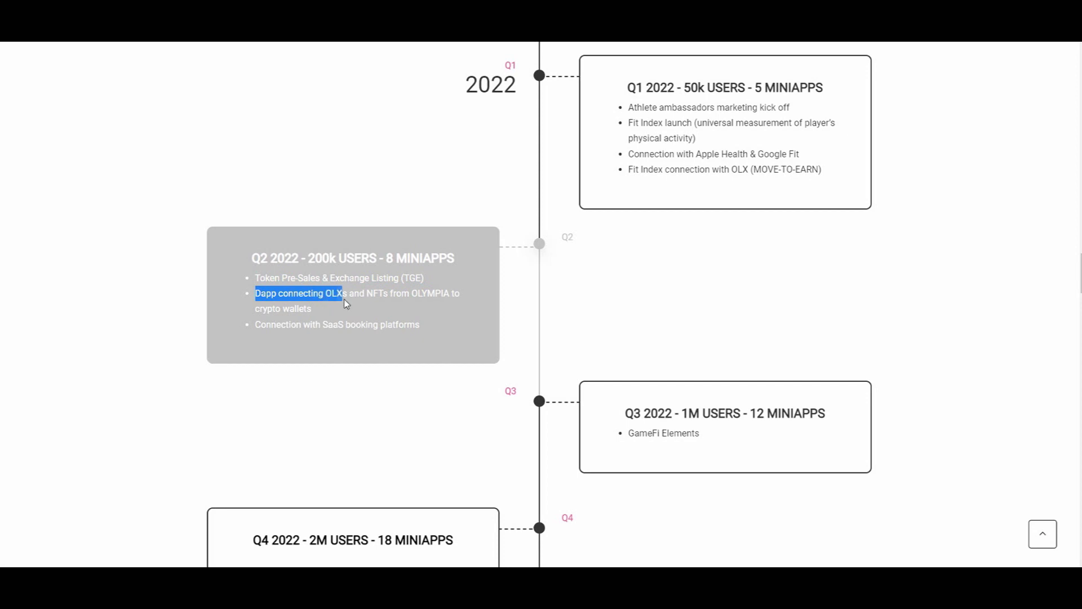
Step: Highlight the Dapp connecting OLXs milestone, then the full SaaS booking platforms milestone
mouse_move(348, 299)
left_mouse_down()
mouse_move(464, 298)
mouse_move(329, 318)
left_mouse_up()
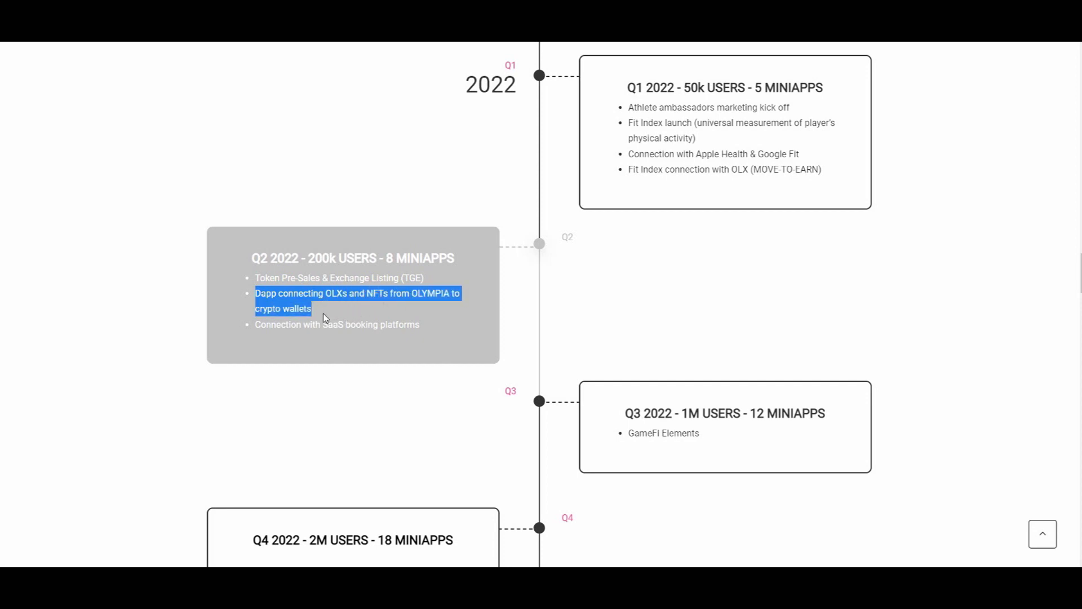
left_click(324, 316)
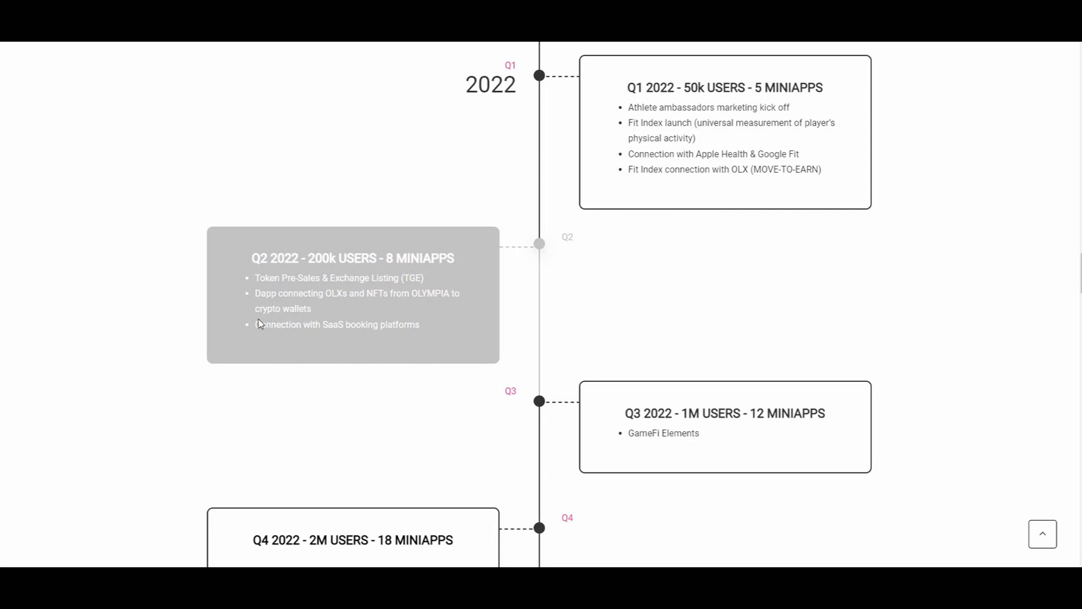
left_click_drag(255, 327, 343, 336)
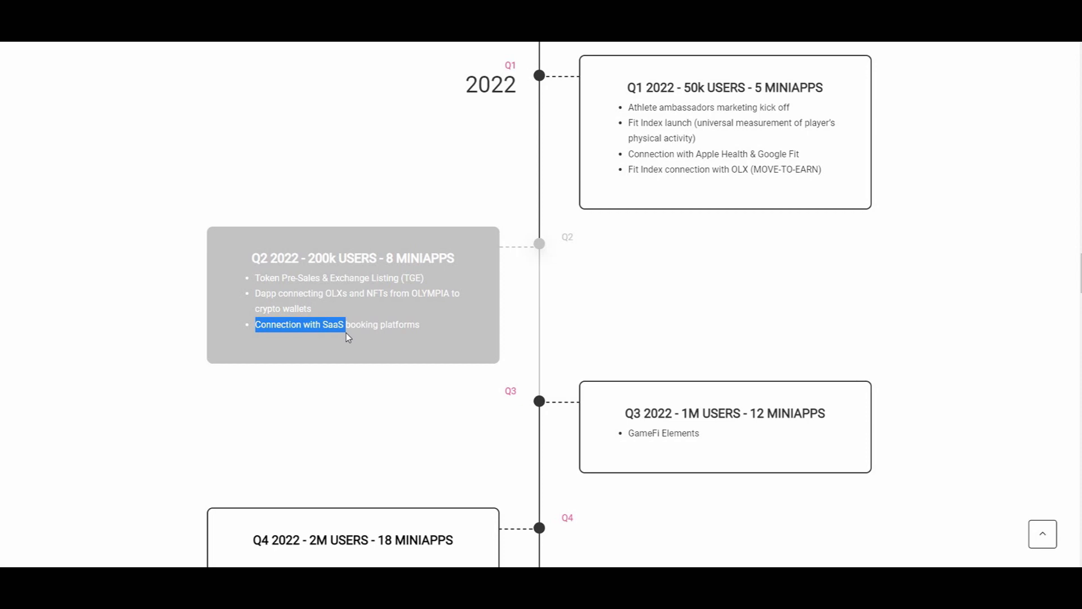
left_click_drag(346, 332, 429, 338)
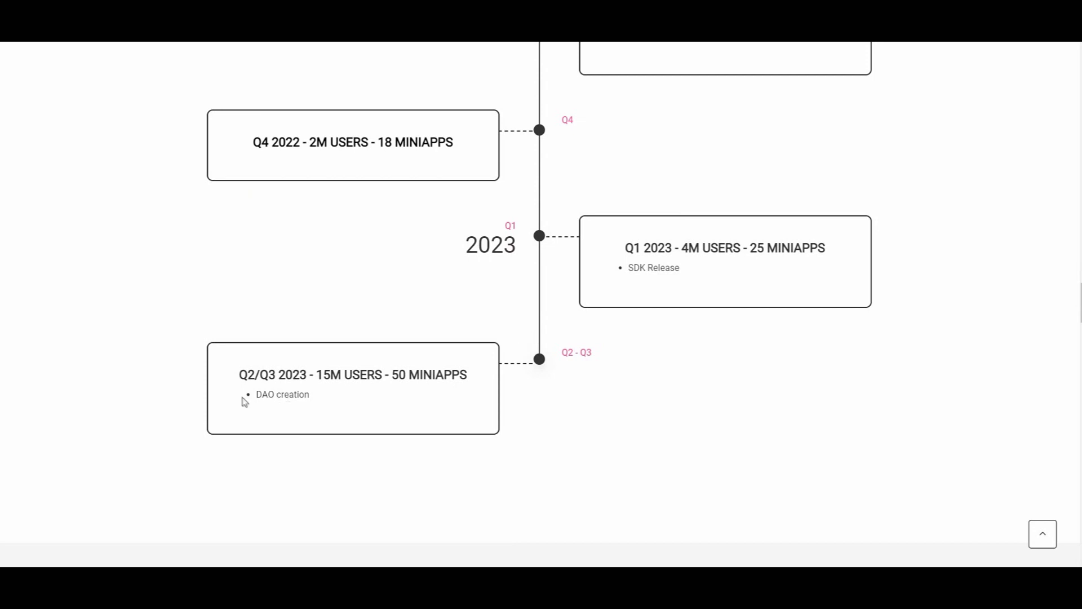
scroll(309, 387, "down", 3)
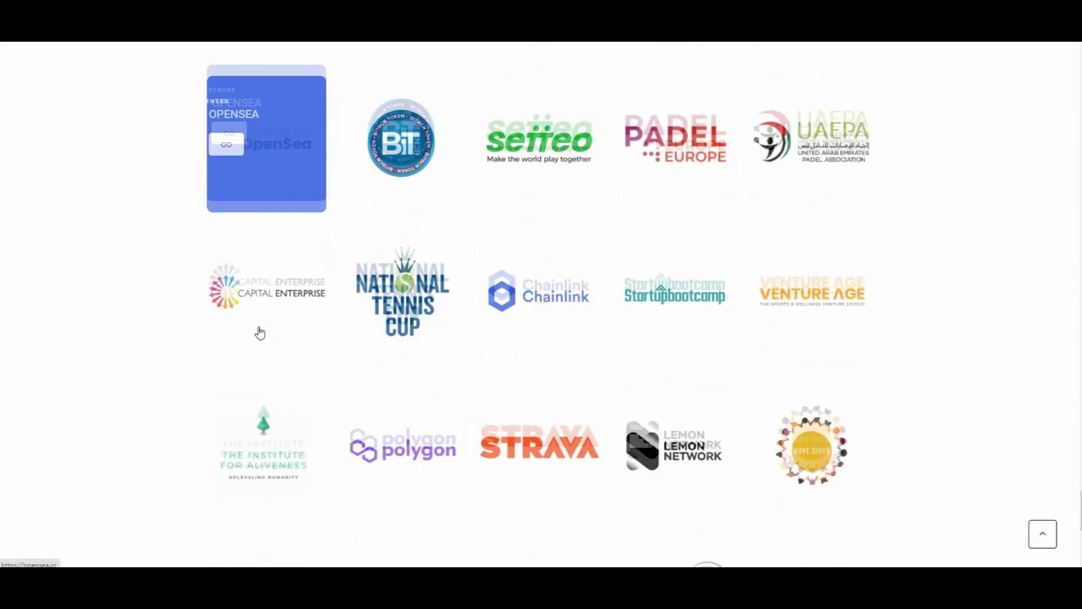
scroll(254, 322, "up", 2)
scroll(491, 91, "up", 2)
scroll(491, 91, "up", 2)
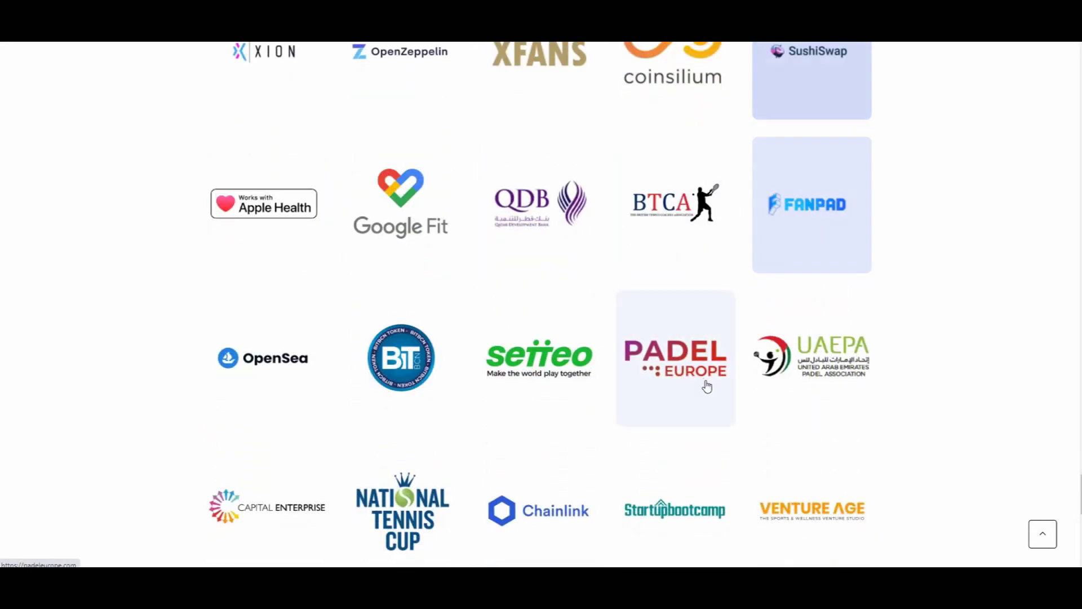
scroll(635, 380, "down", 3)
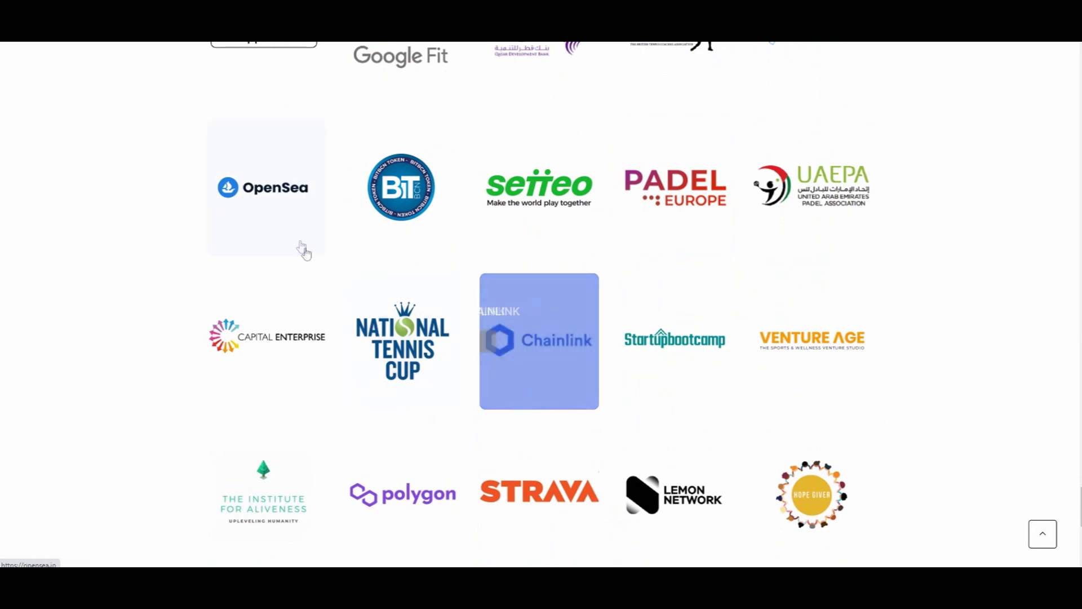
scroll(254, 201, "down", 2)
scroll(254, 202, "down", 1)
scroll(398, 364, "down", 1)
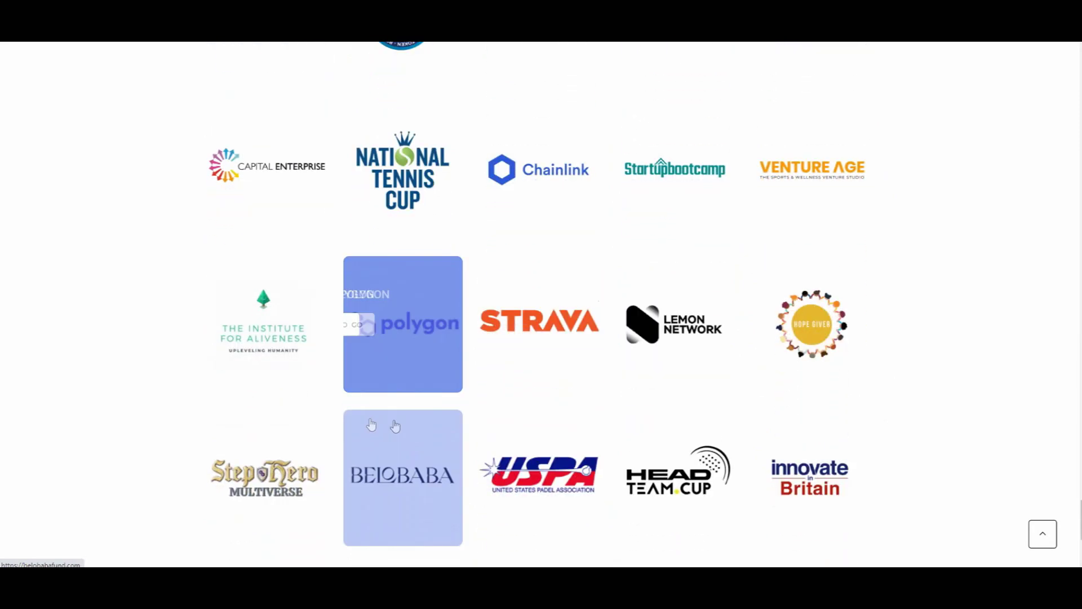
scroll(718, 381, "down", 3)
scroll(525, 254, "up", 2)
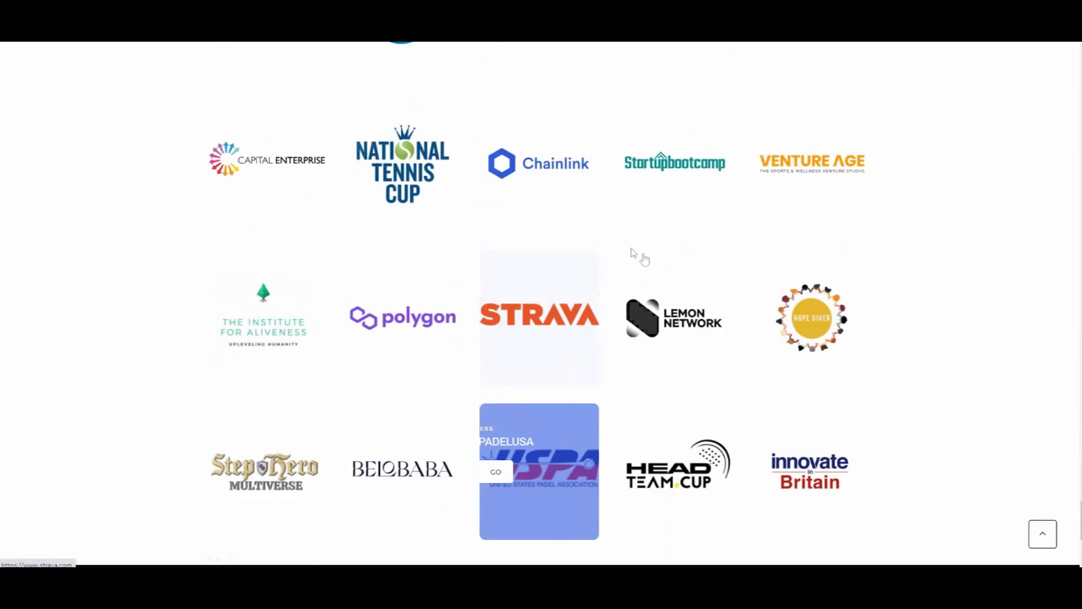
scroll(720, 230, "up", 1)
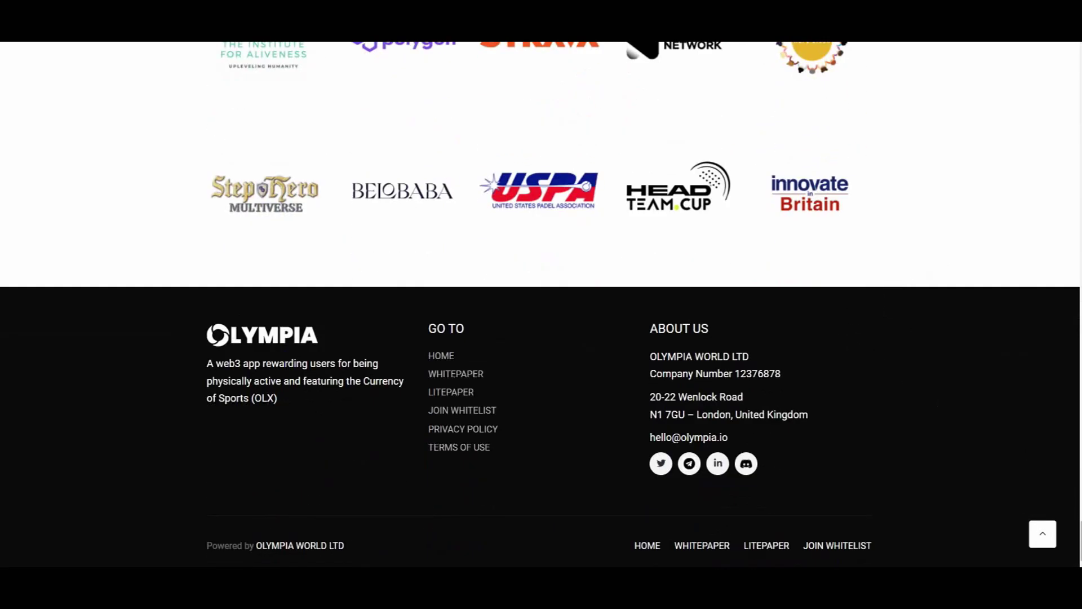
scroll(542, 304, "up", 10)
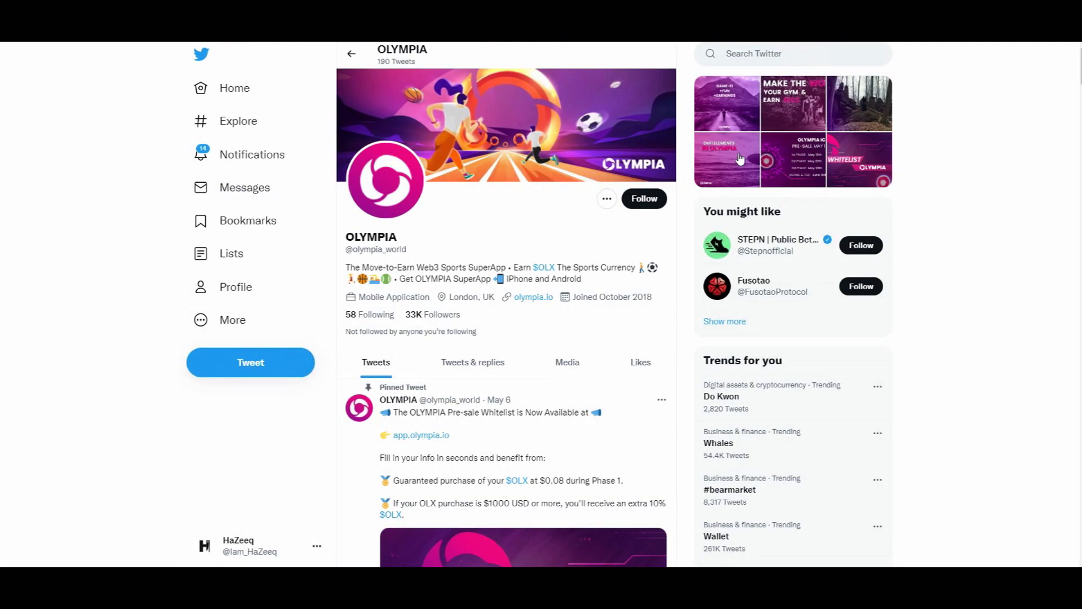
scroll(573, 290, "down", 3)
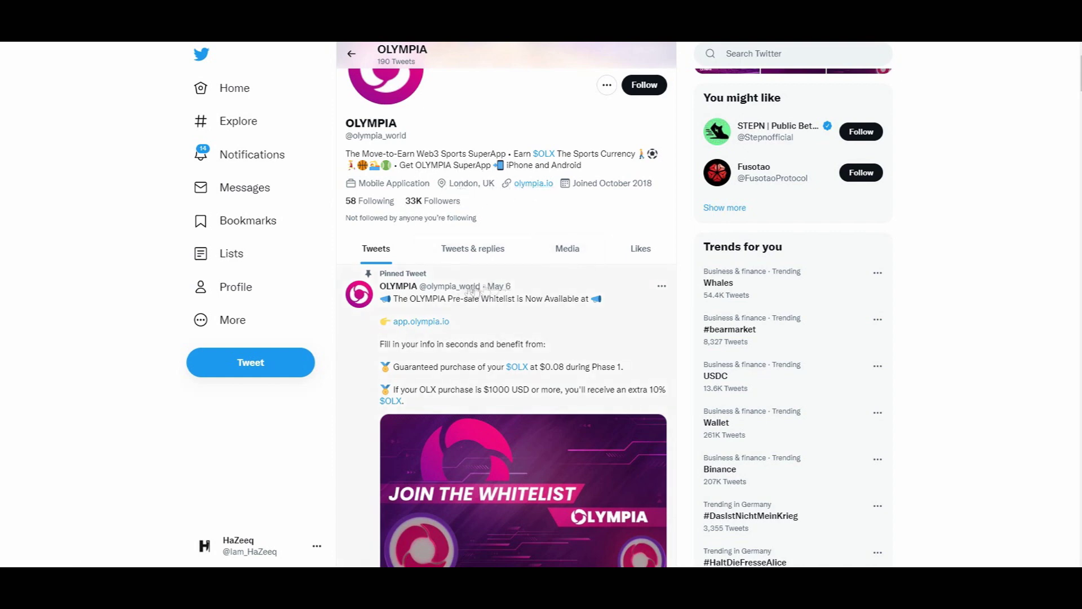
scroll(451, 290, "down", 2)
scroll(451, 289, "down", 5)
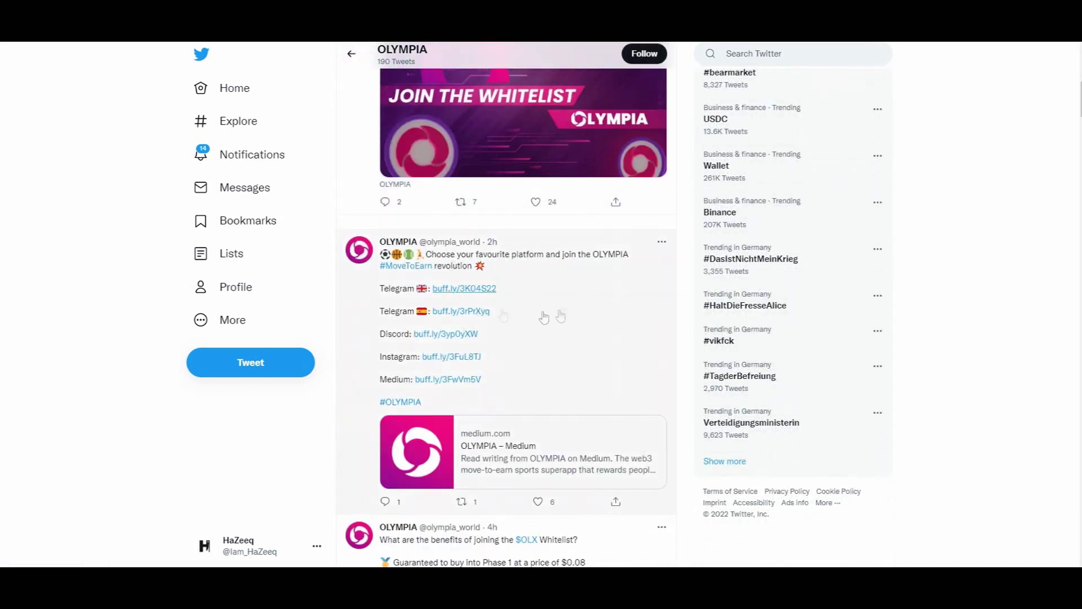
scroll(484, 271, "down", 2)
scroll(484, 271, "down", 1)
scroll(483, 271, "up", 3)
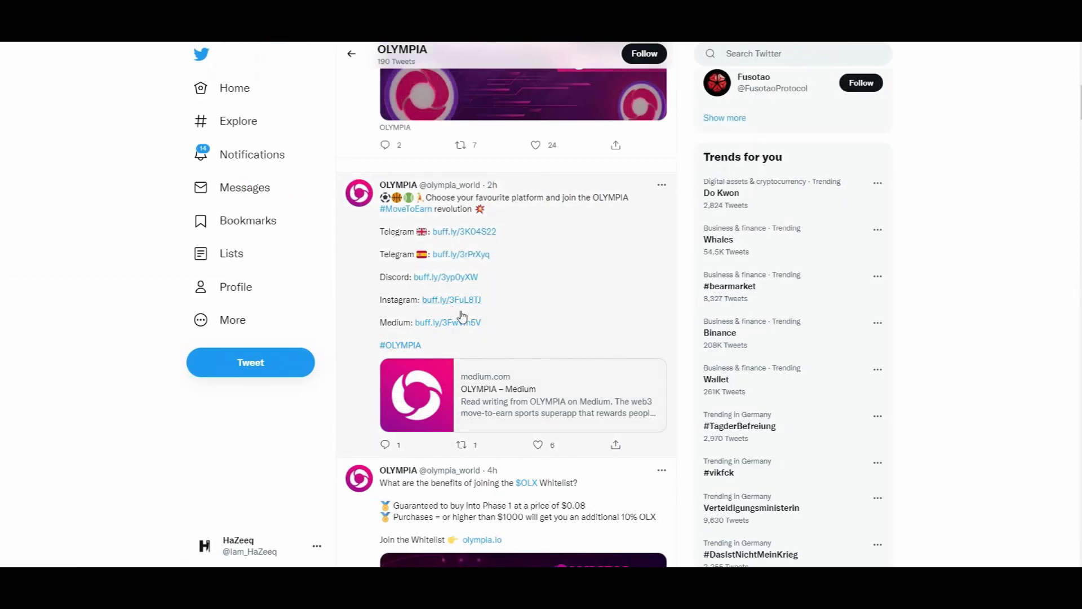
scroll(514, 203, "down", 5)
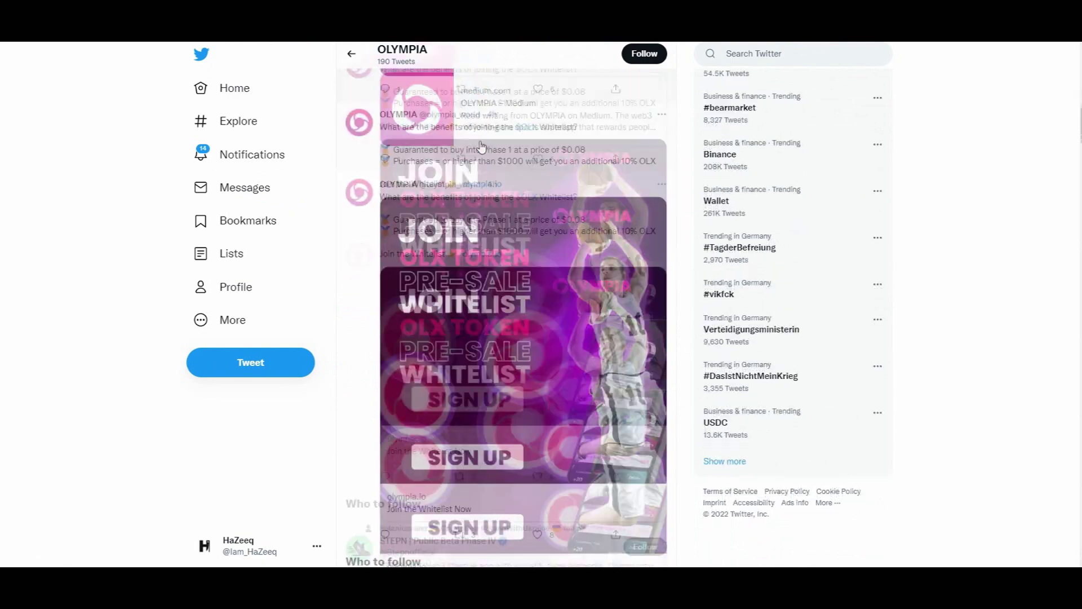
scroll(482, 148, "down", 5)
scroll(507, 211, "down", 5)
scroll(508, 211, "down", 3)
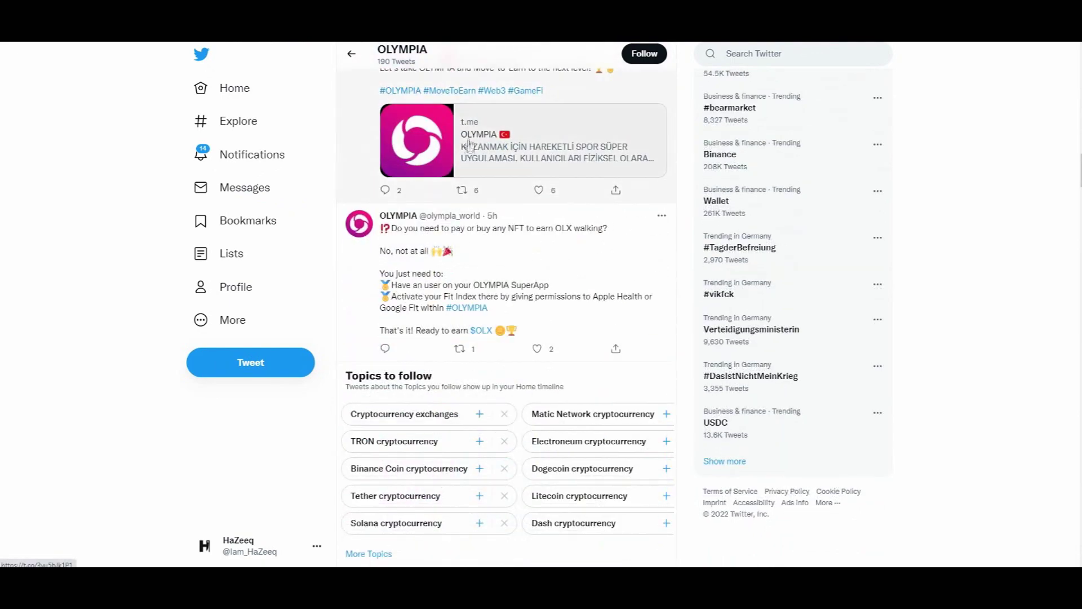
scroll(541, 256, "down", 4)
scroll(550, 257, "down", 5)
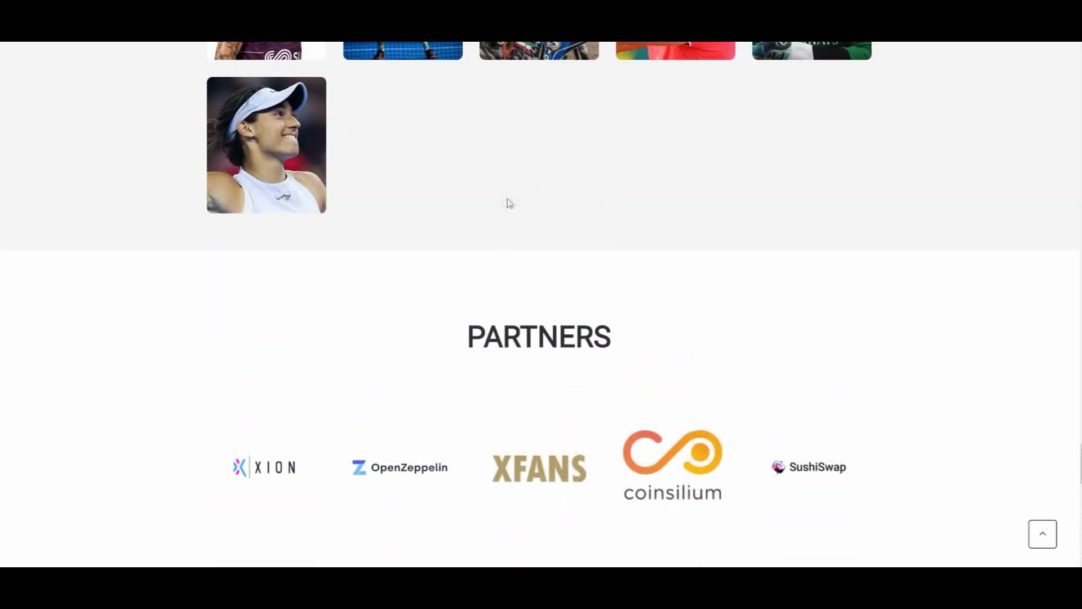
scroll(507, 144, "up", 2)
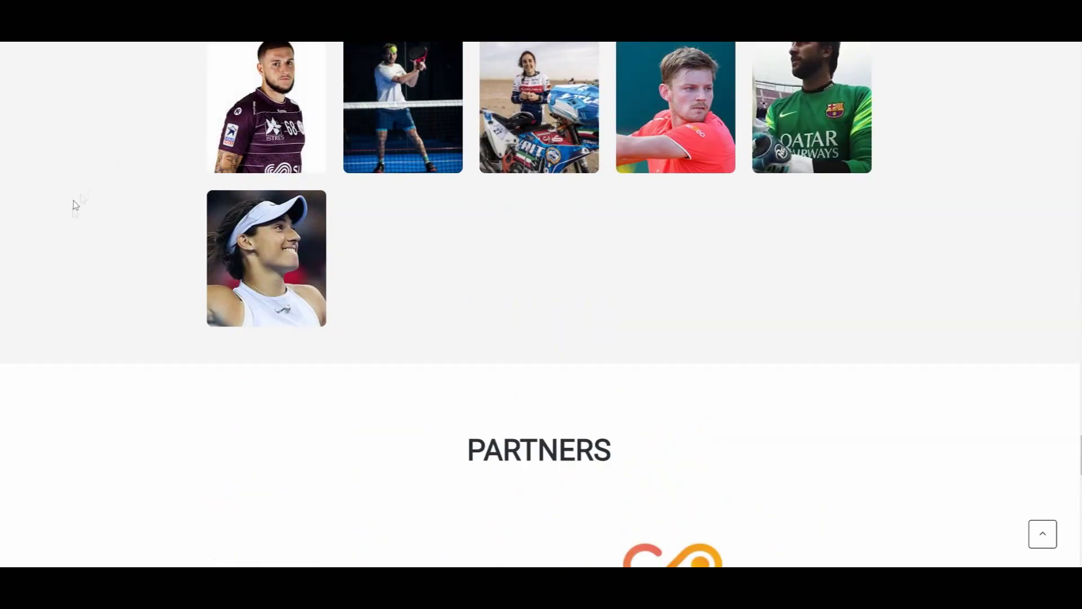
scroll(876, 314, "up", 2)
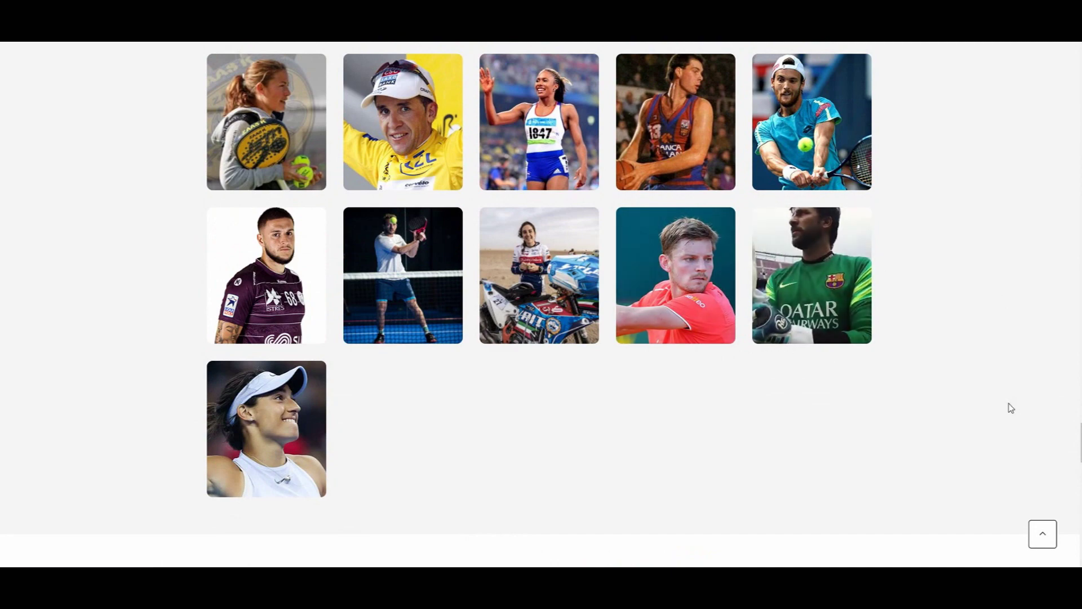
scroll(997, 372, "up", 2)
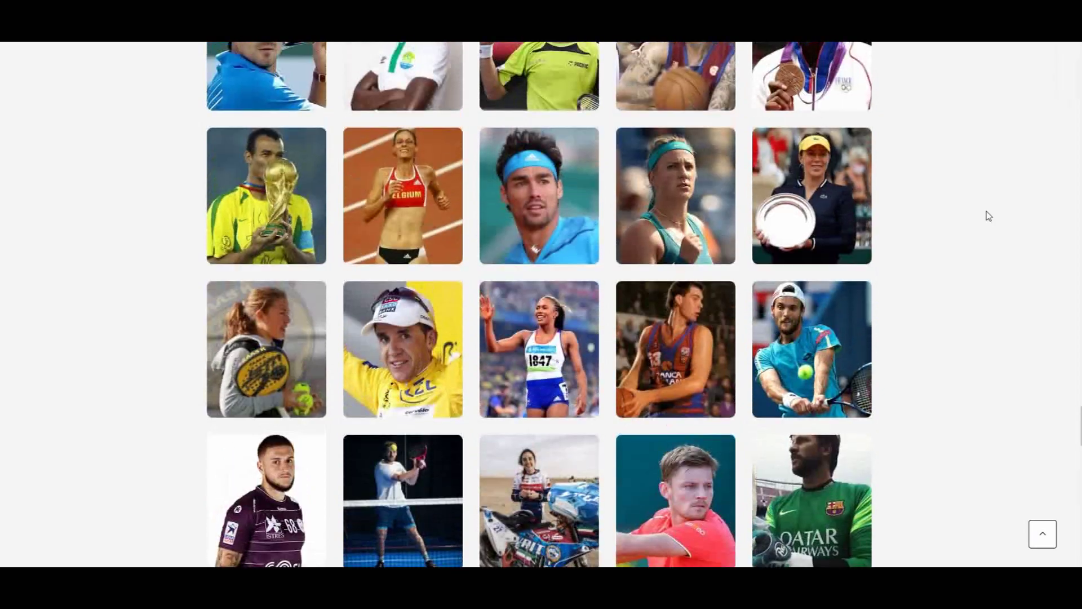
scroll(988, 222, "up", 5)
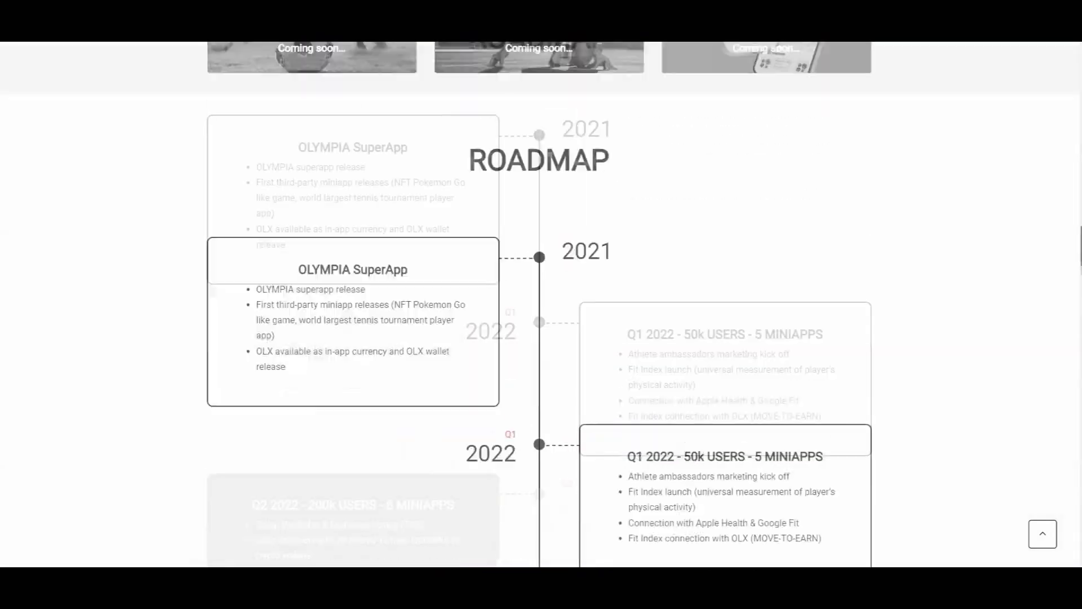
scroll(1035, 67, "up", 10)
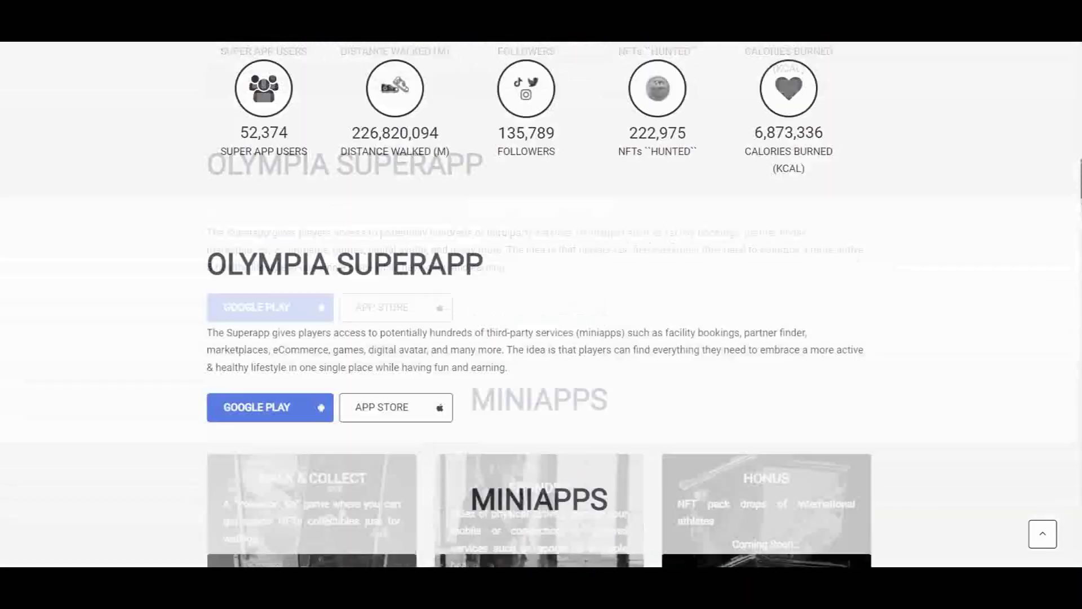
scroll(1034, 67, "up", 3)
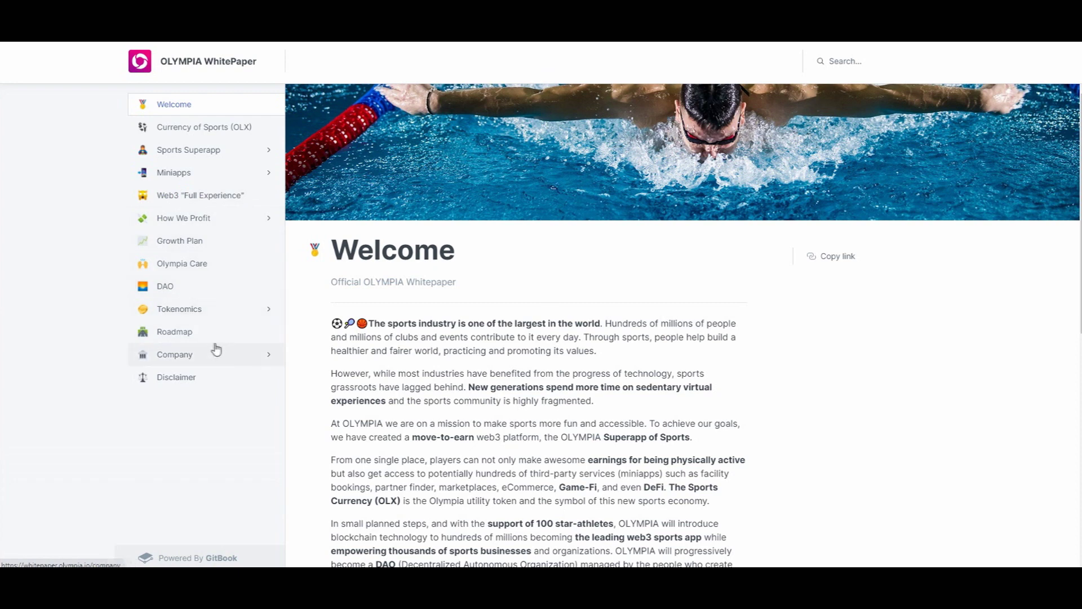
Step: Open the Tokenomics page and highlight the Olympia Token description through the total supply
left_click(179, 309)
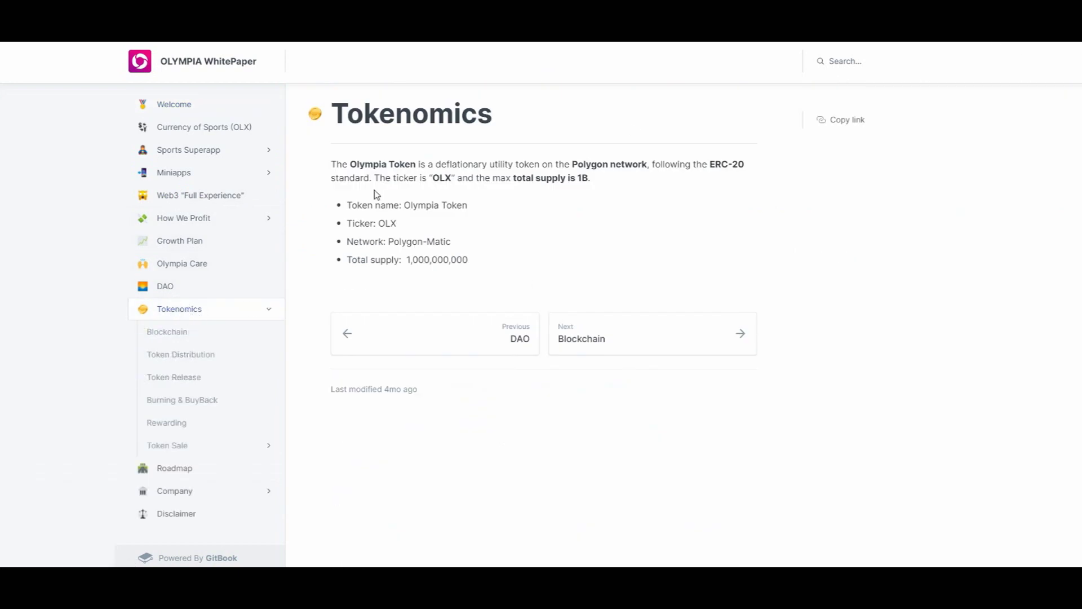
mouse_move(348, 166)
left_mouse_down()
mouse_move(648, 168)
mouse_move(376, 180)
left_mouse_up()
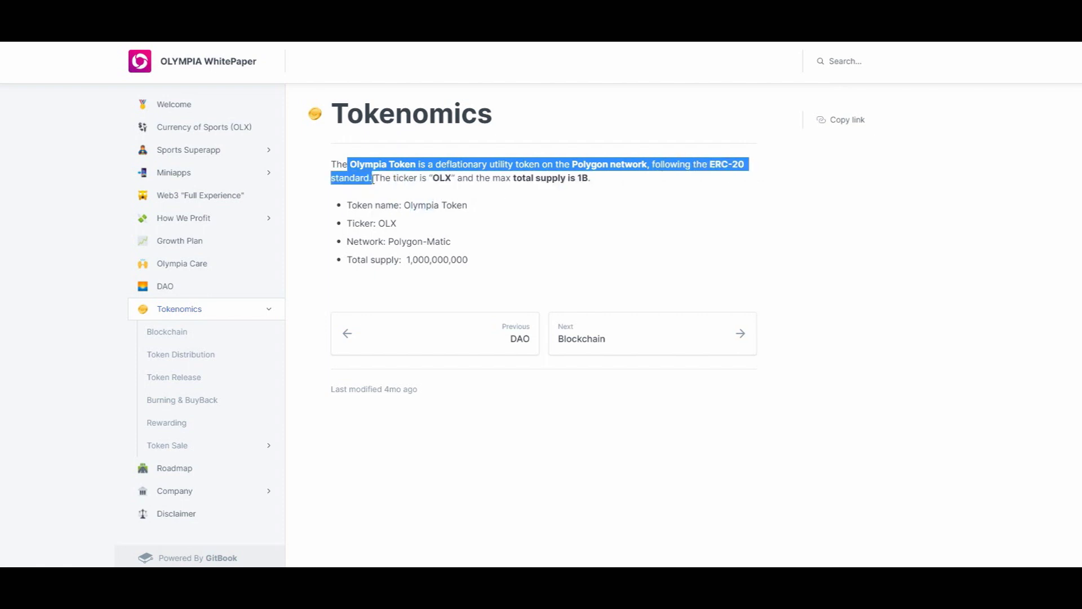
left_click_drag(373, 180, 510, 180)
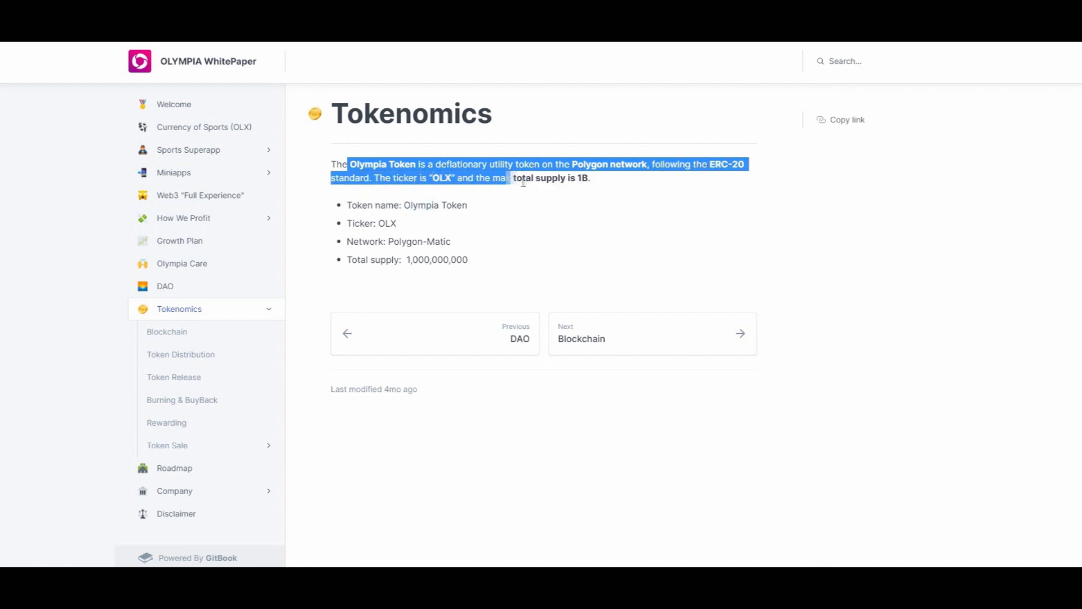
left_click_drag(524, 182, 592, 179)
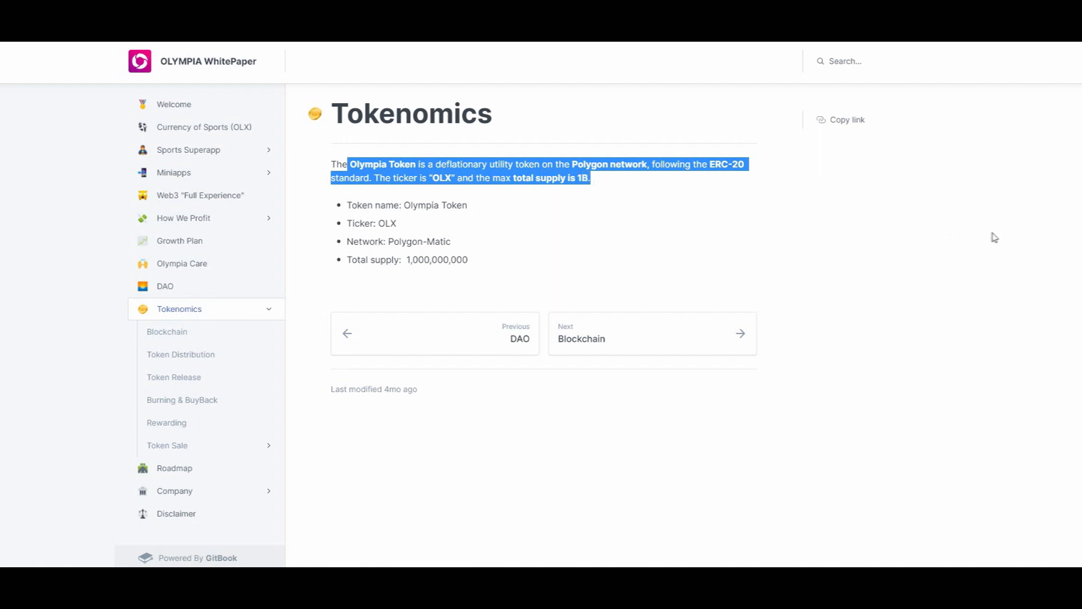
Step: Highlight the token name line and OLX ticker, then open Token Distribution
left_click_drag(363, 206, 463, 205)
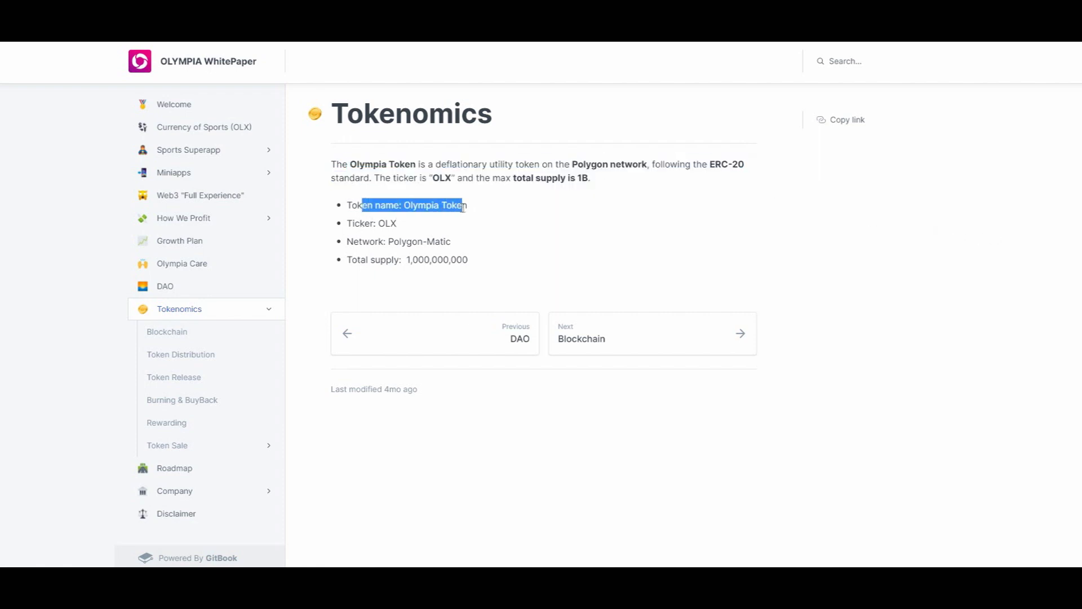
double_click(388, 223)
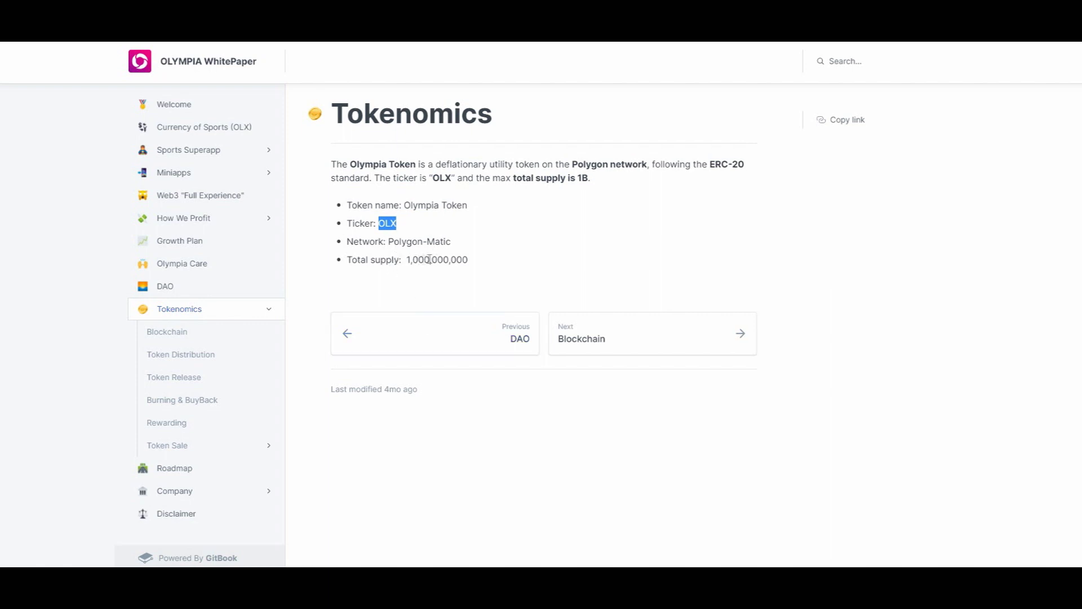
left_click(180, 354)
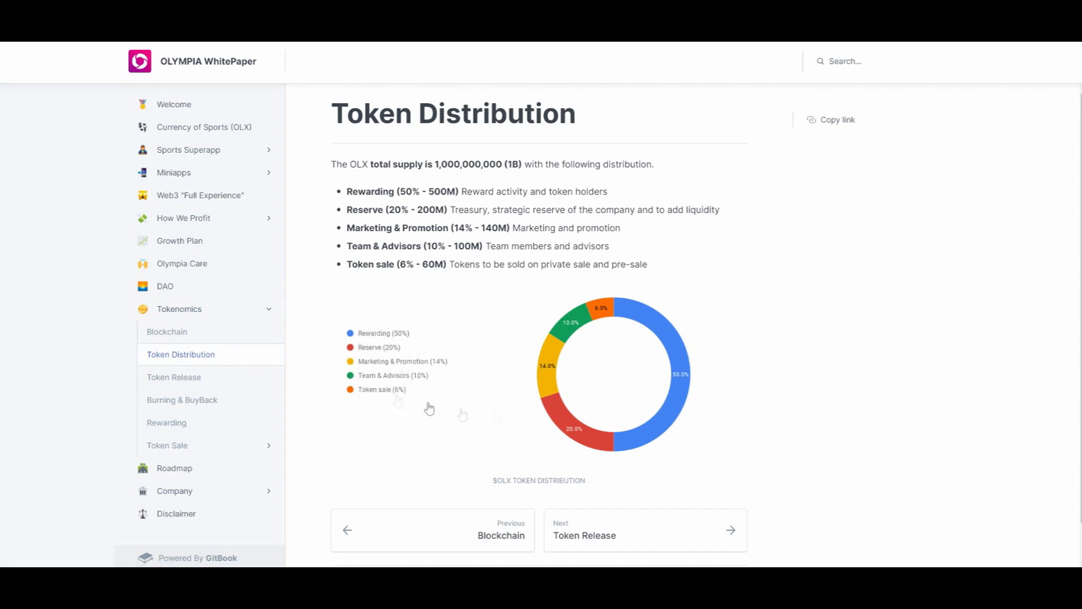
scroll(355, 376, "down", 1)
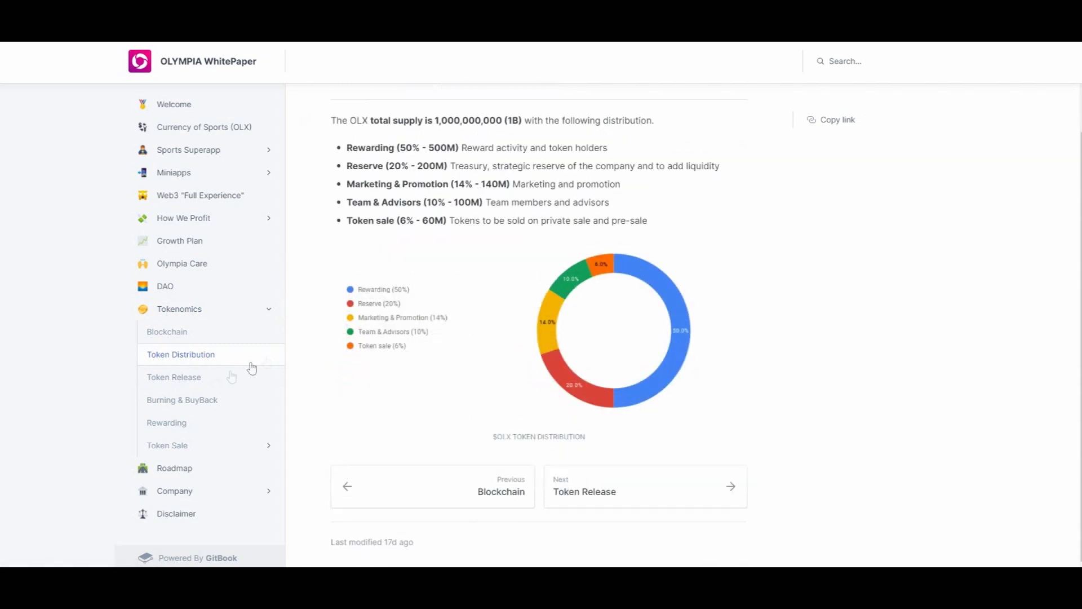
Step: Visit Token Release and Rewarding, collapse Tokenomics, and open How We Profit
left_click(169, 376)
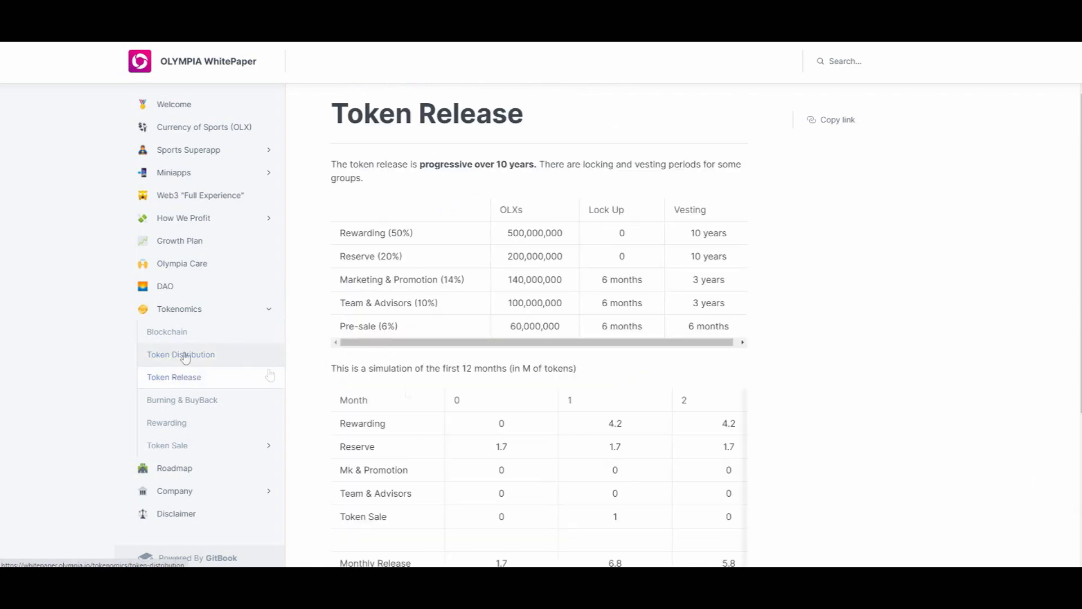
scroll(496, 249, "down", 1)
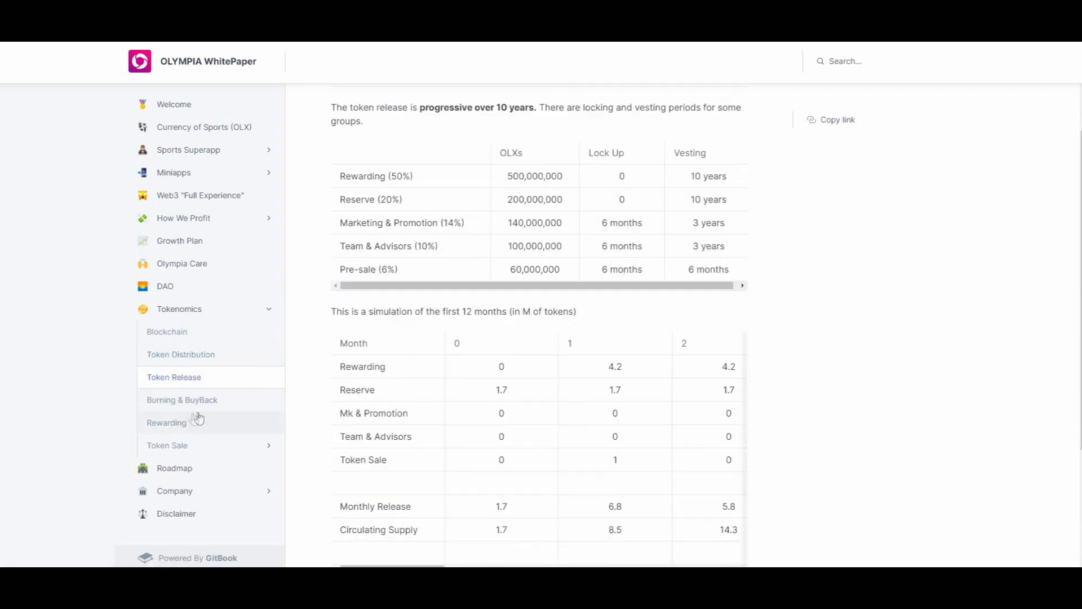
left_click(166, 422)
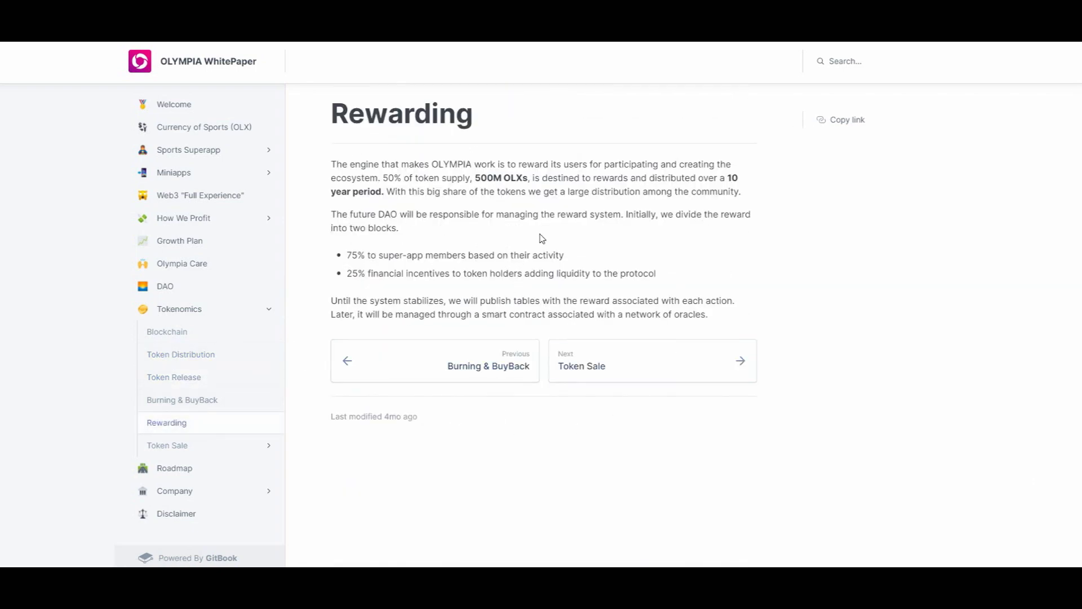
left_click(268, 308)
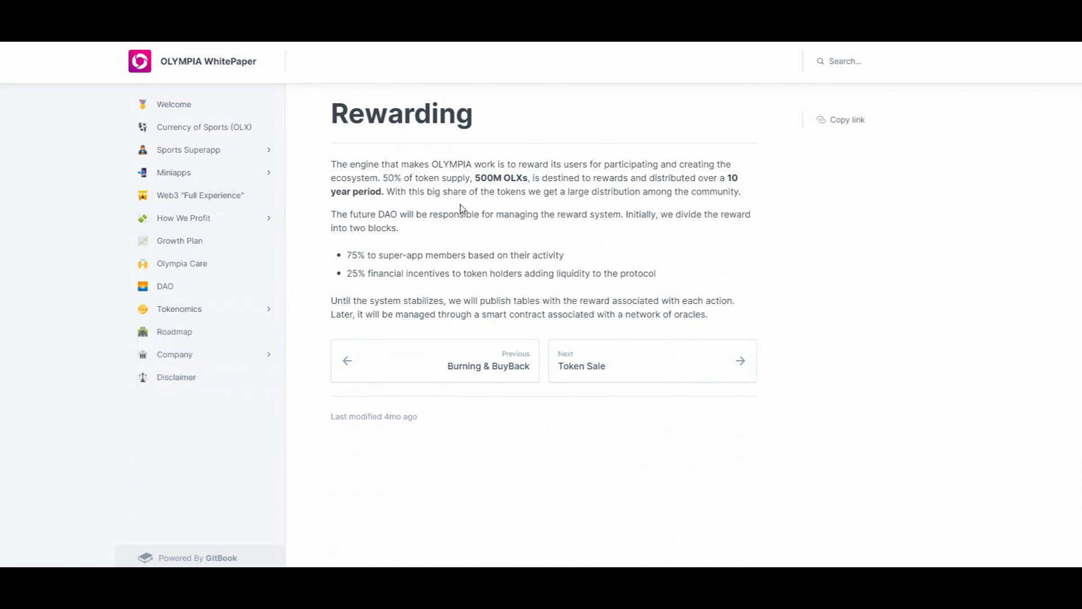
left_click(225, 220)
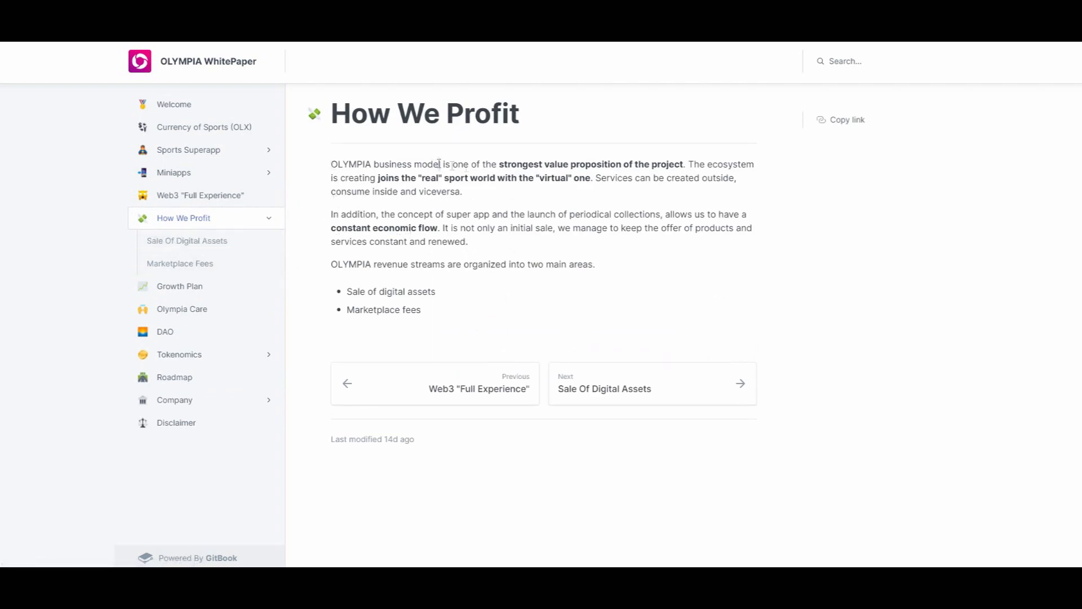
left_click_drag(440, 165, 692, 166)
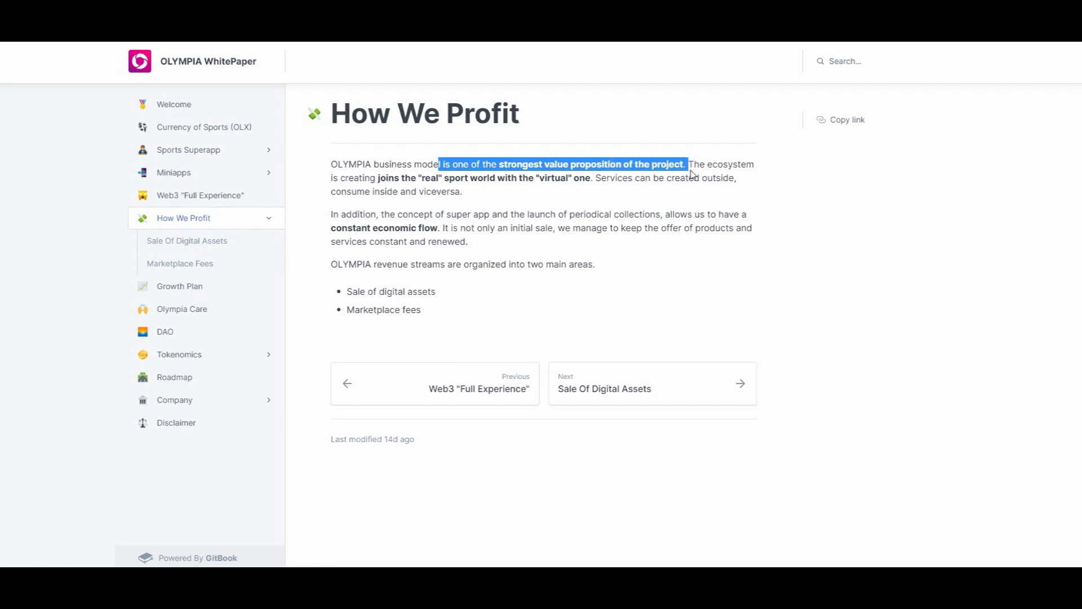
left_click(694, 172)
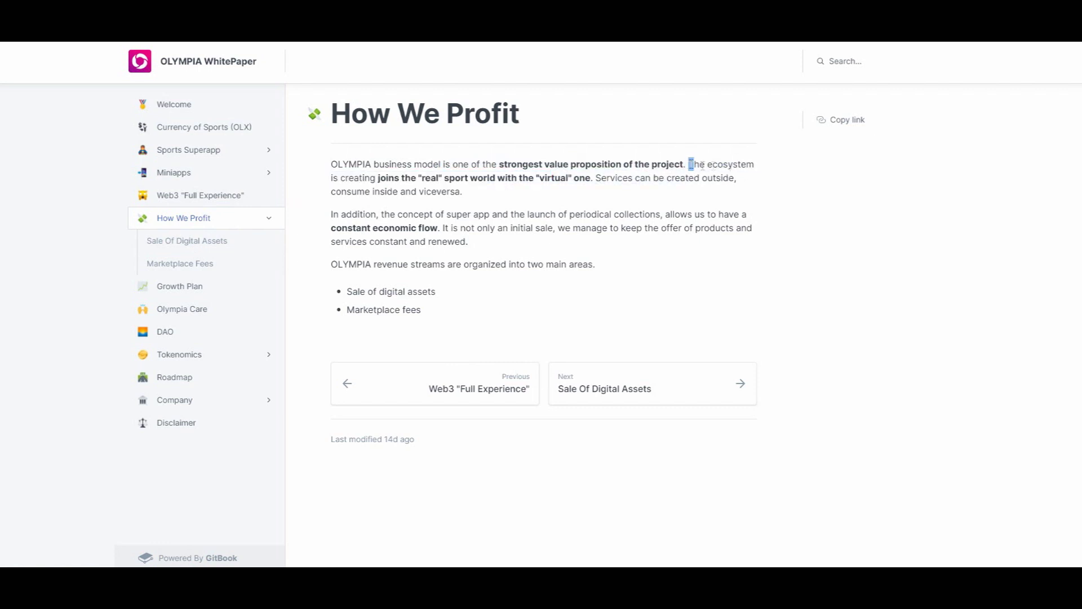
mouse_move(690, 164)
left_mouse_down()
mouse_move(397, 179)
mouse_move(602, 181)
left_mouse_up()
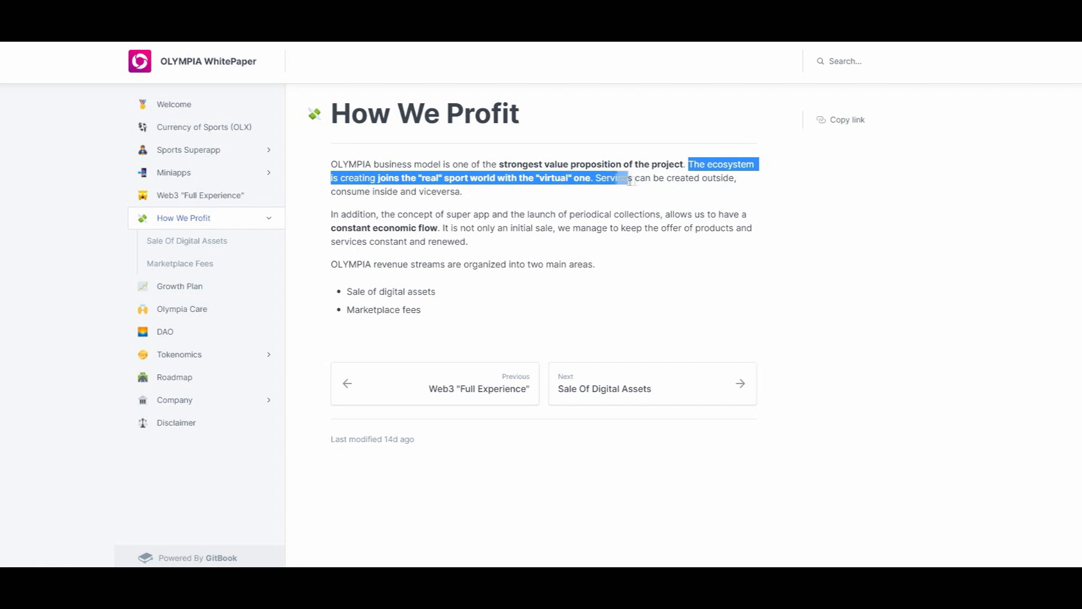
mouse_move(603, 180)
left_mouse_down()
mouse_move(505, 227)
mouse_move(464, 192)
left_mouse_up()
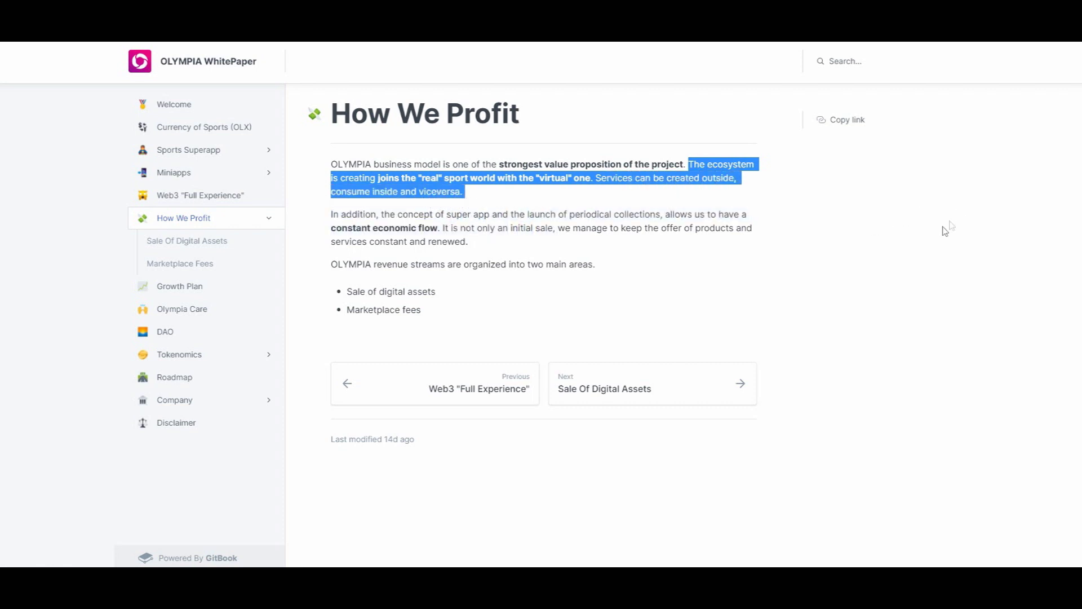
left_click_drag(331, 215, 495, 214)
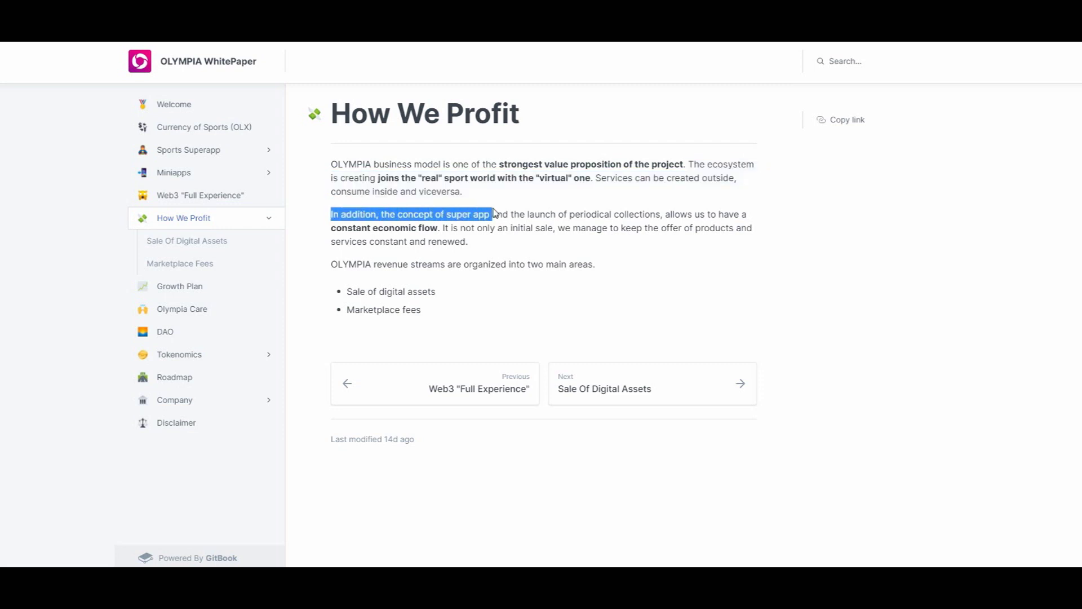
left_click_drag(495, 214, 681, 211)
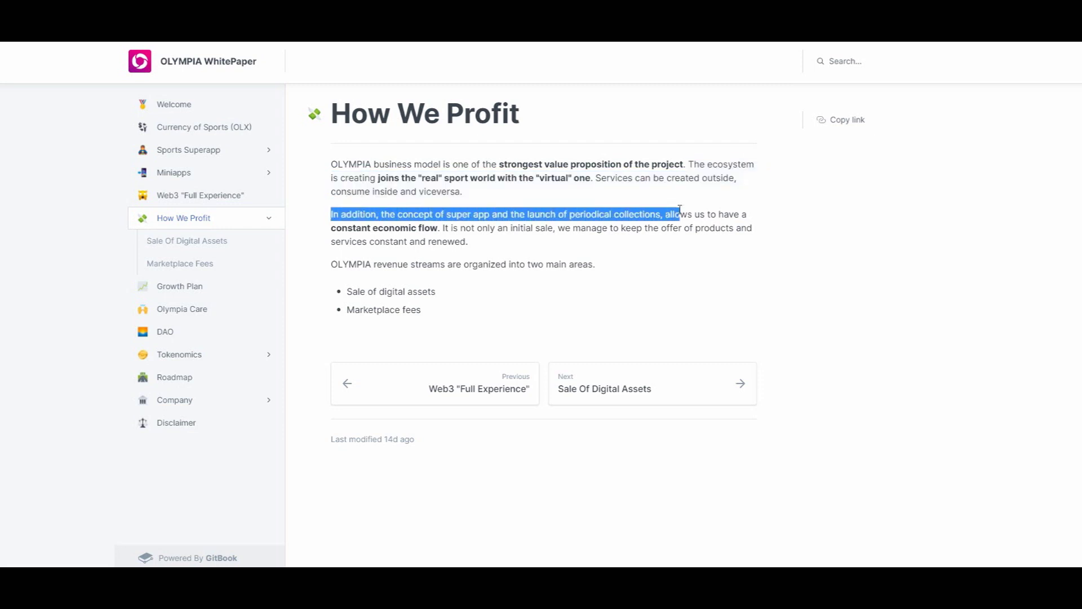
mouse_move(681, 211)
left_mouse_down()
mouse_move(436, 243)
mouse_move(438, 228)
mouse_move(558, 228)
mouse_move(470, 253)
left_mouse_up()
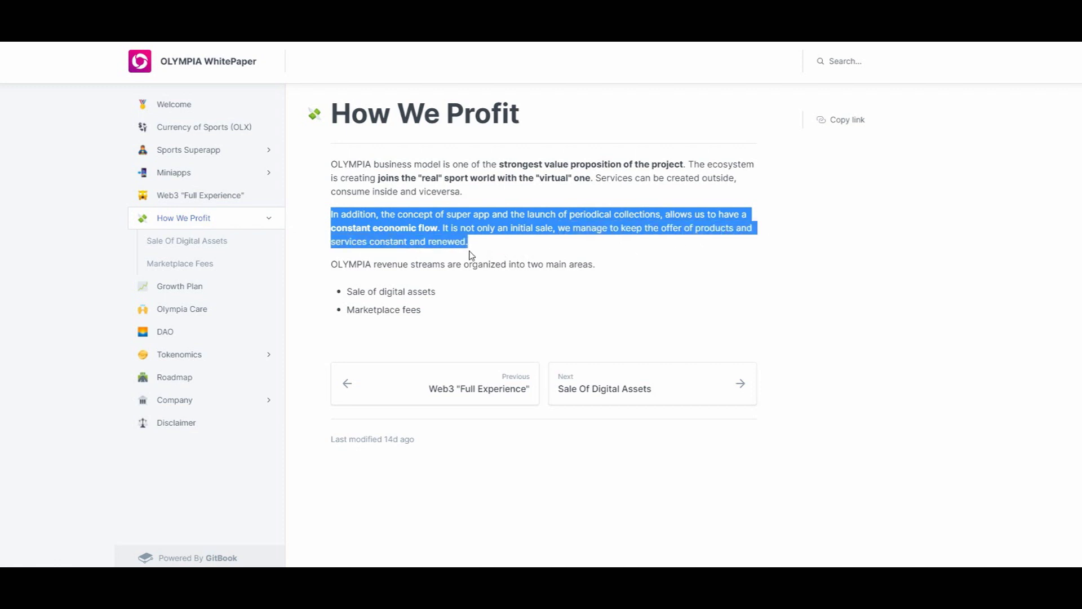
left_click_drag(331, 266, 601, 264)
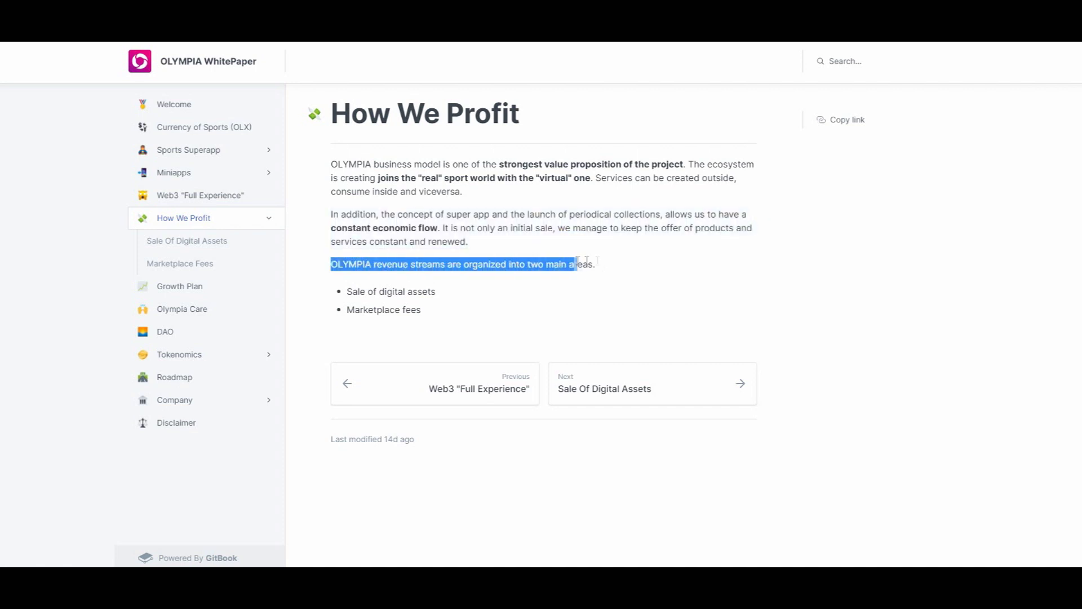
left_click_drag(347, 291, 437, 291)
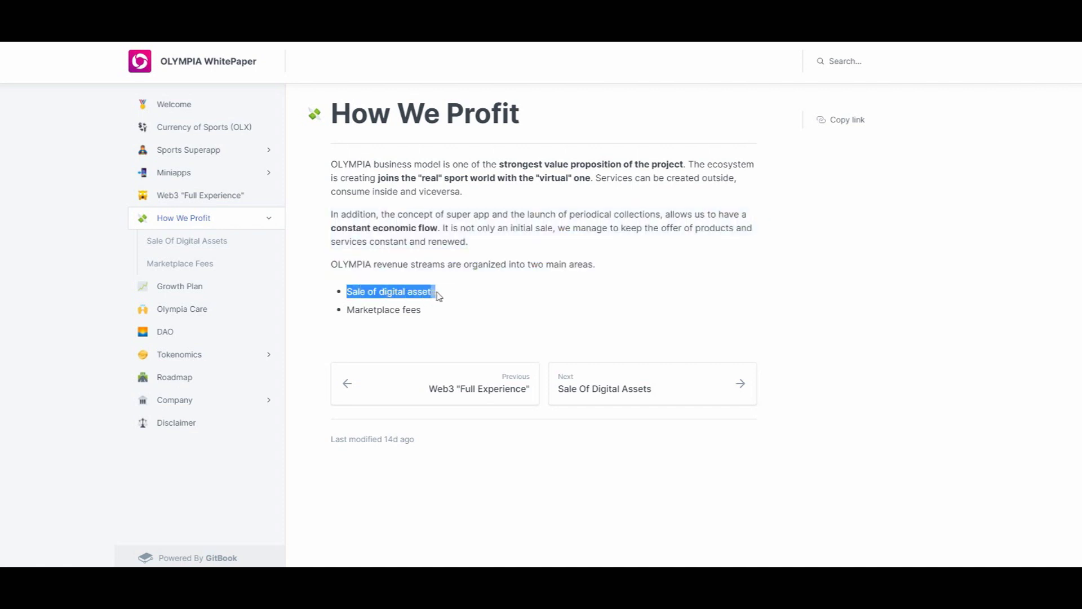
left_click_drag(347, 309, 422, 310)
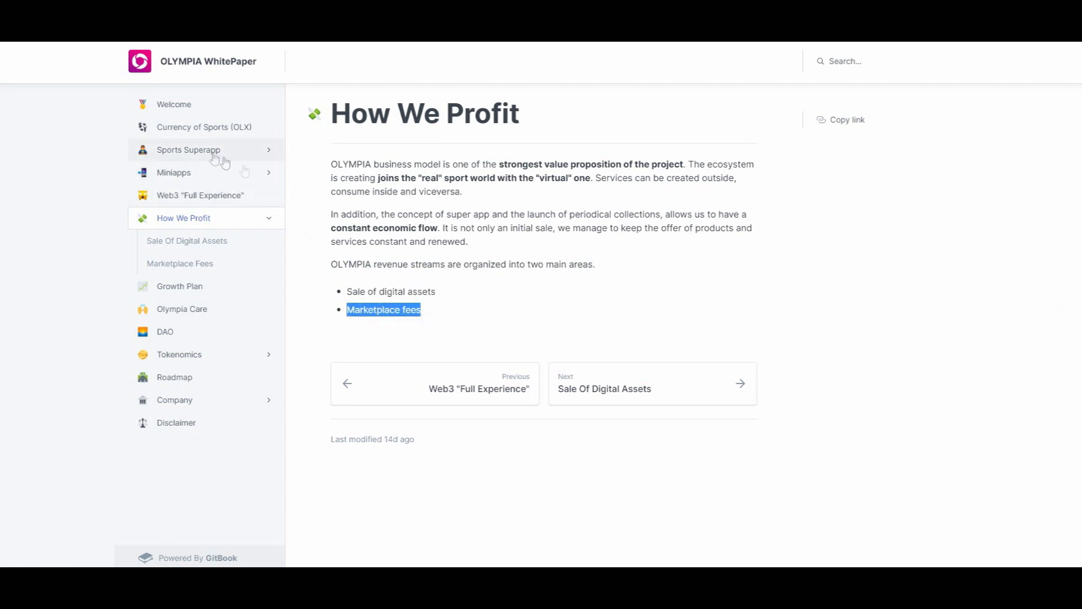
Step: Open the GitBook Miniapps page, then collapse the Miniapps and How We Profit sidebar sections
left_click(174, 173)
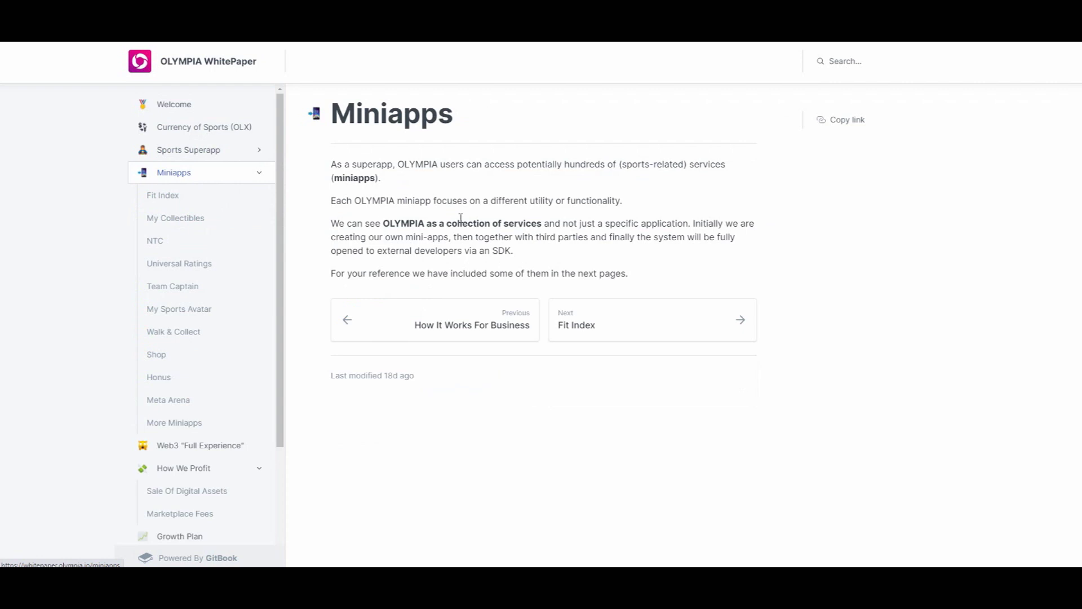
left_click(270, 173)
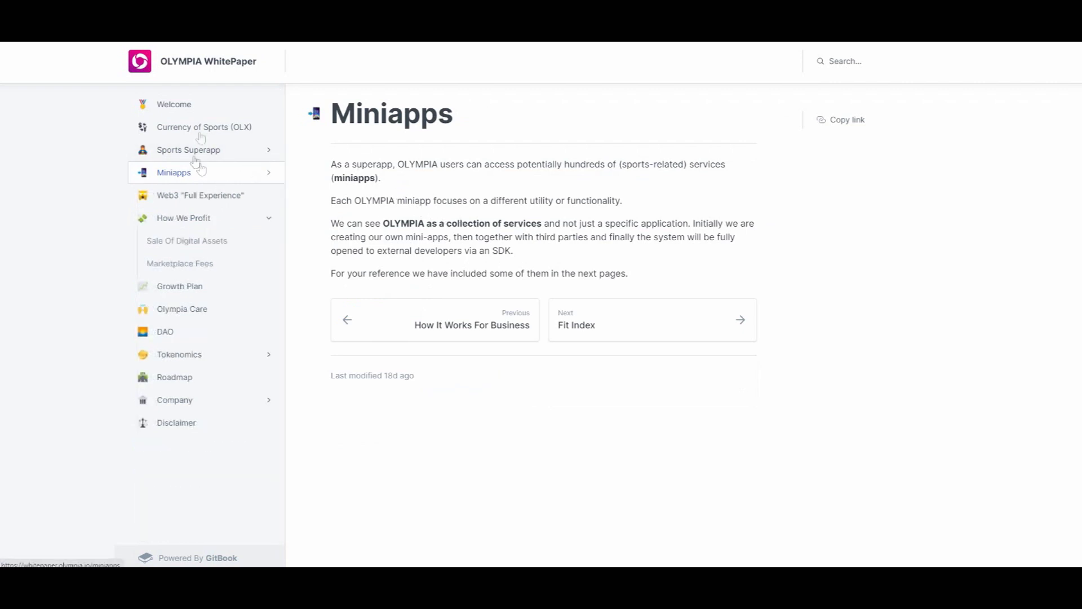
left_click(269, 218)
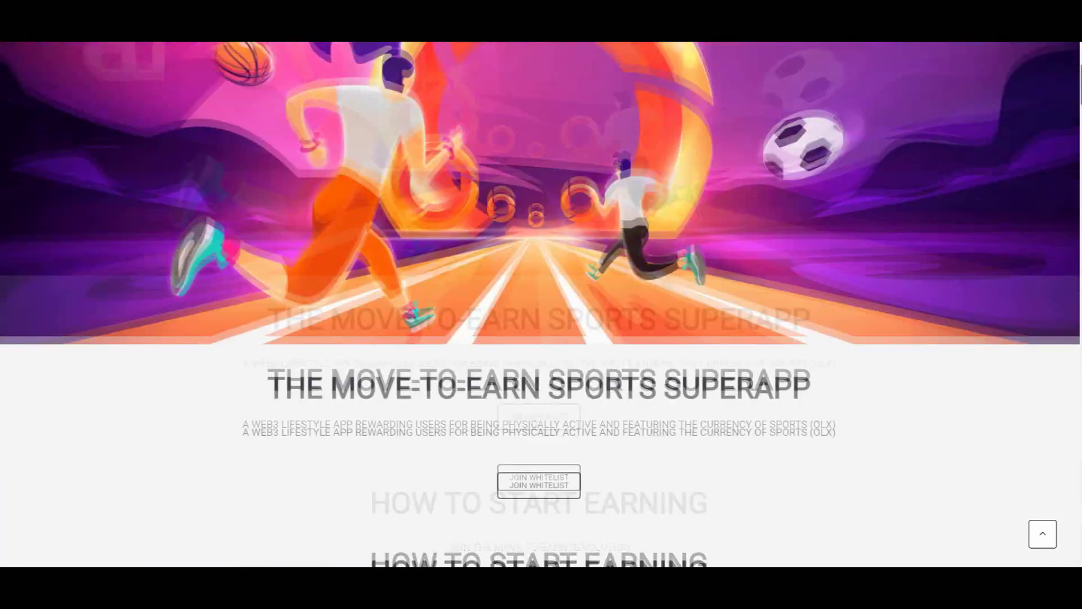
scroll(541, 304, "up", 10)
scroll(542, 304, "down", 12)
scroll(541, 305, "down", 5)
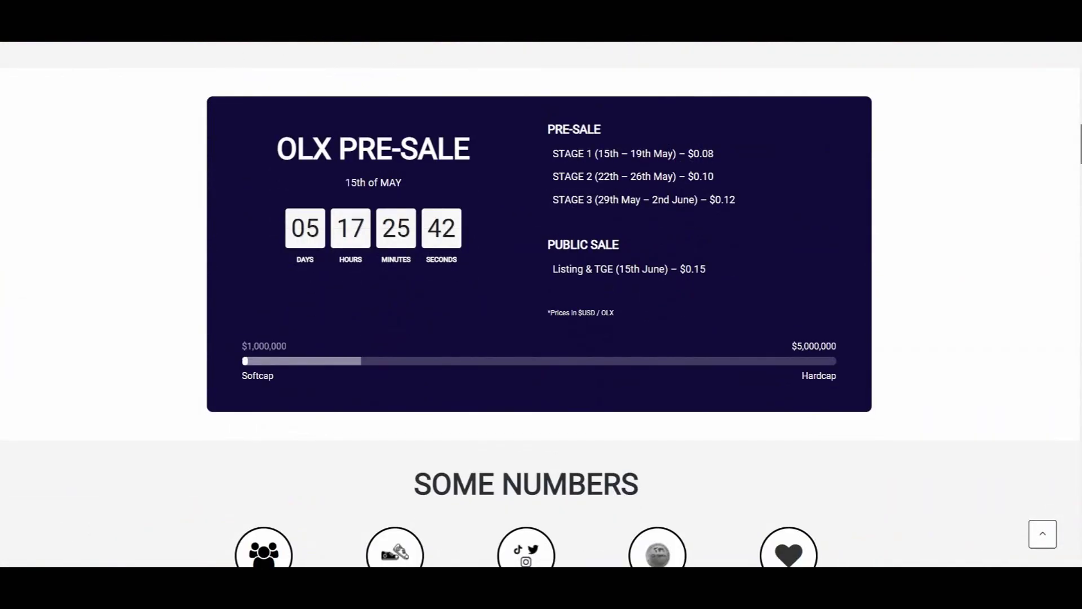
scroll(541, 304, "down", 5)
scroll(541, 305, "up", 3)
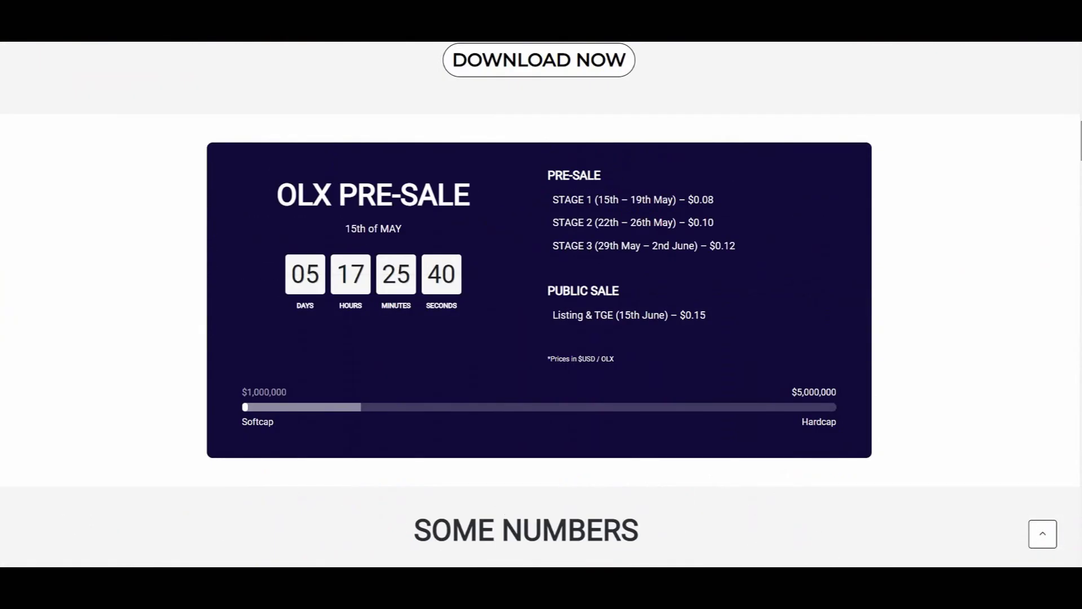